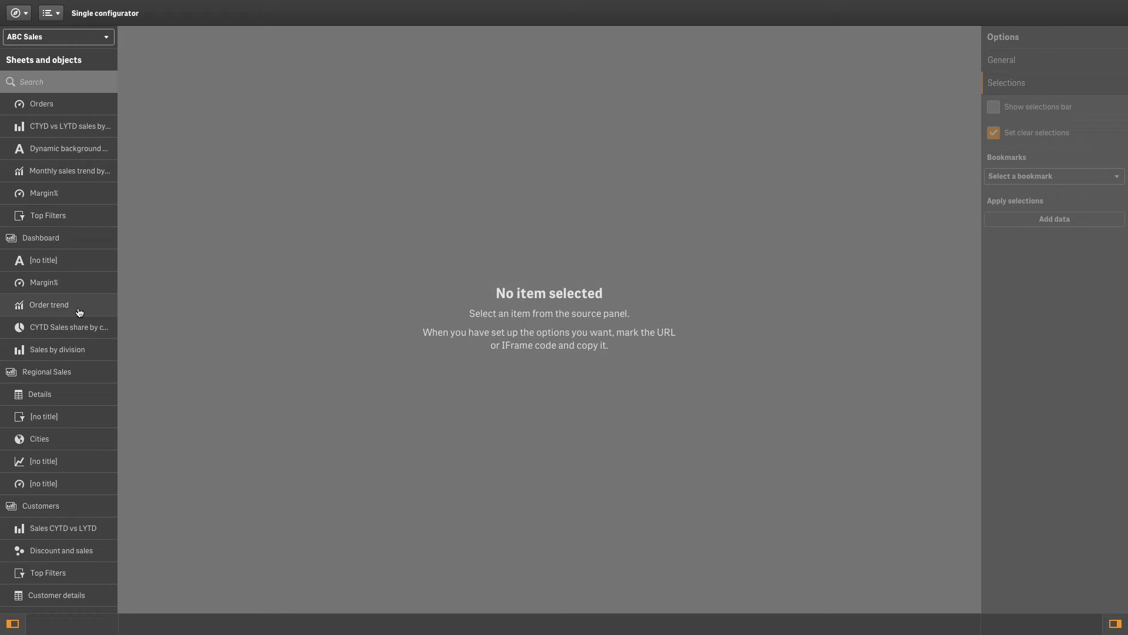
Step: Preview the Order trend chart from ABC Sales, then select and deselect its iframe embed code
left_click(63, 312)
left_click_drag(83, 315, 201, 334)
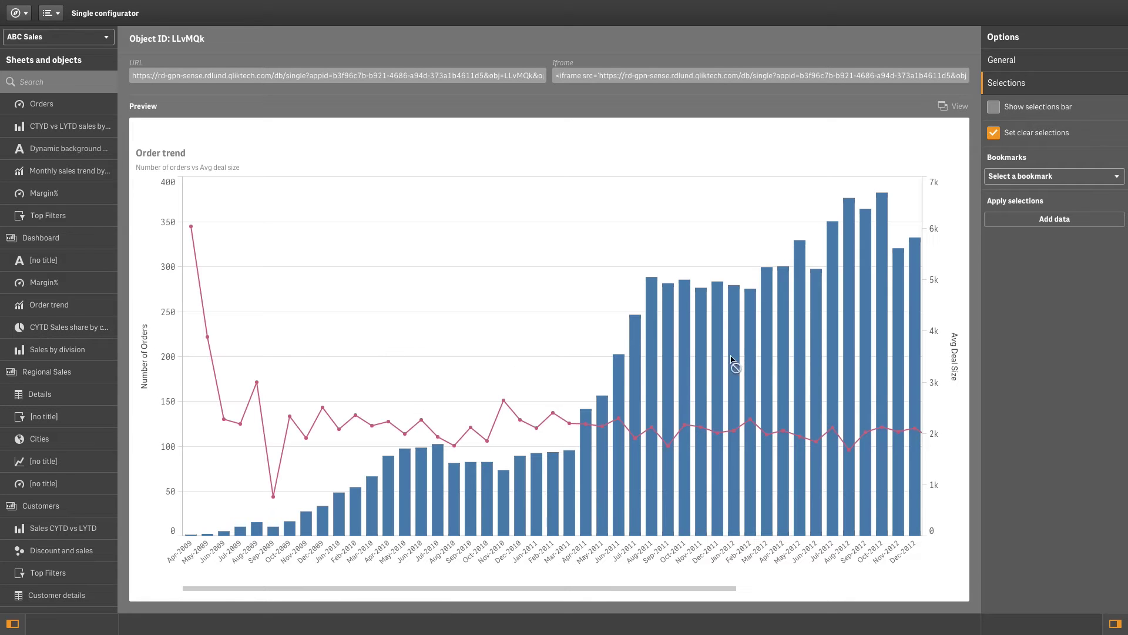
left_click(564, 80)
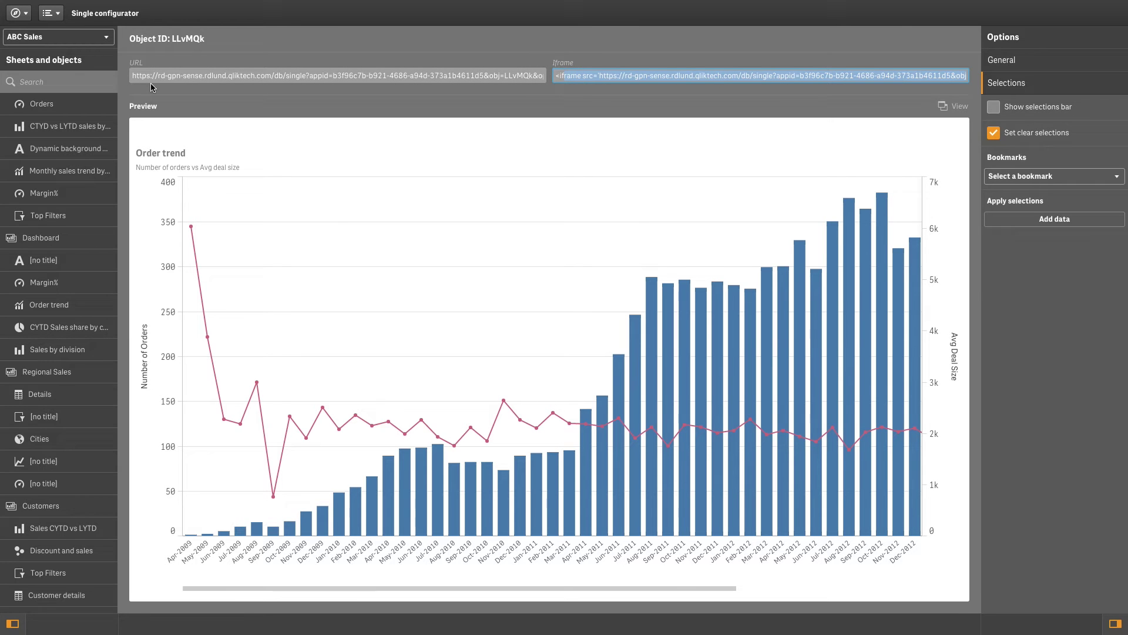
left_click(257, 88)
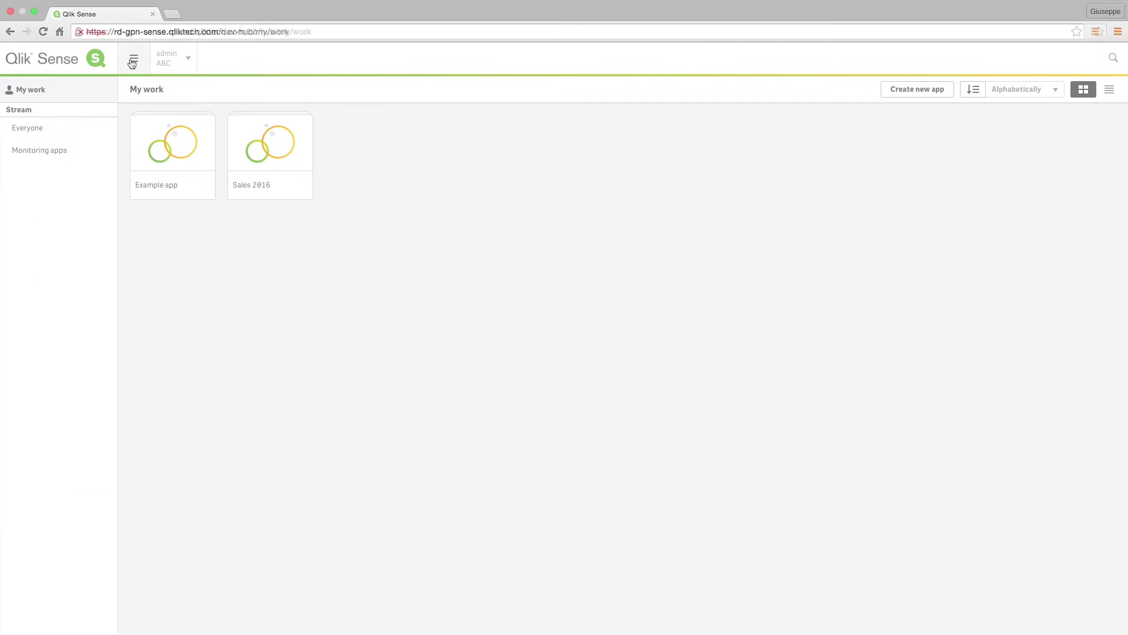
Step: Go to the Dev Hub's Single configurator and load the ABC Sales app
left_click(132, 61)
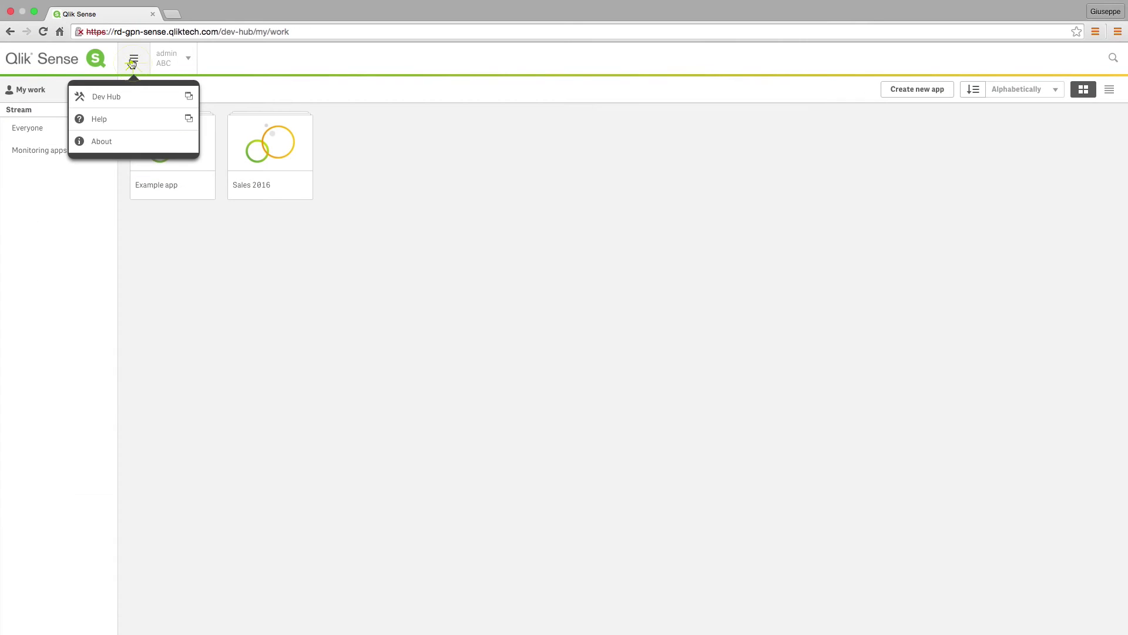
left_click(106, 98)
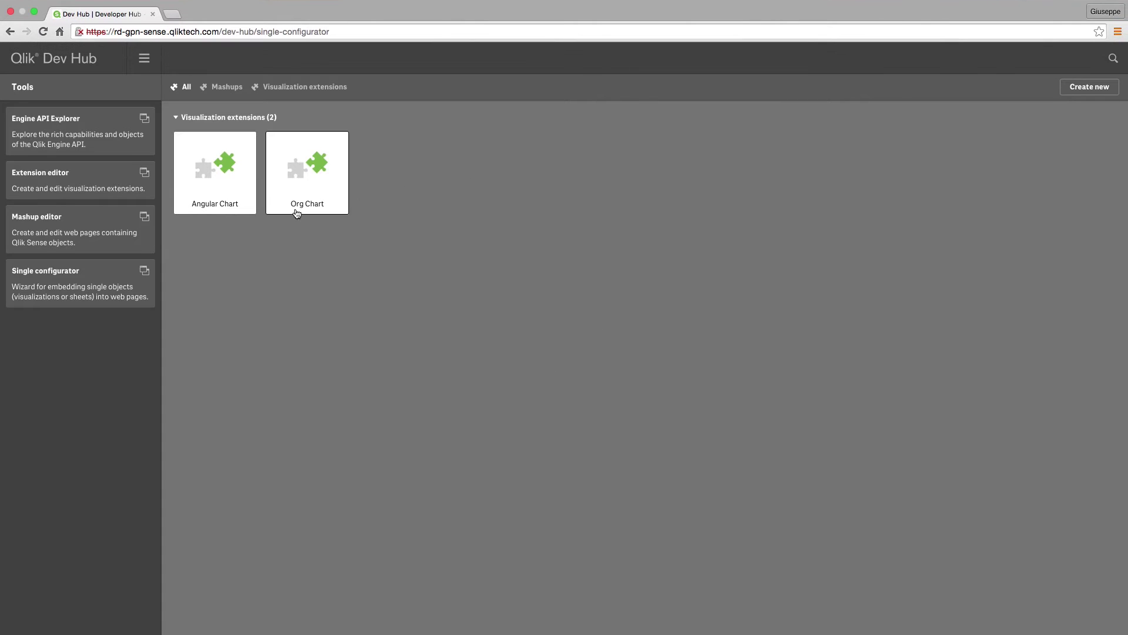
left_click(80, 283)
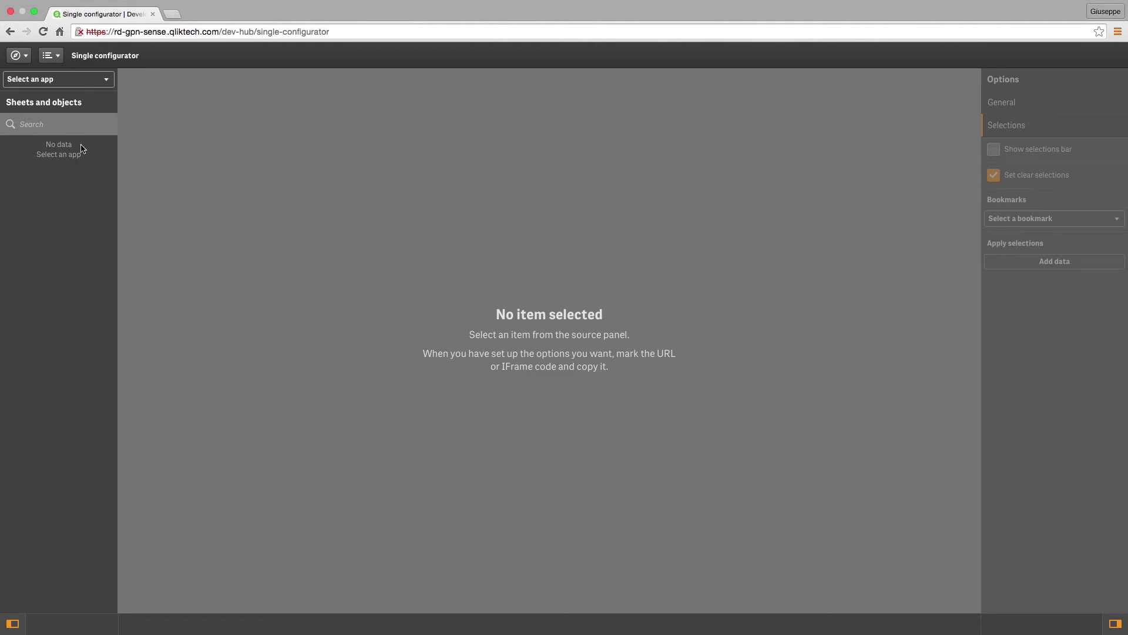
left_click(80, 78)
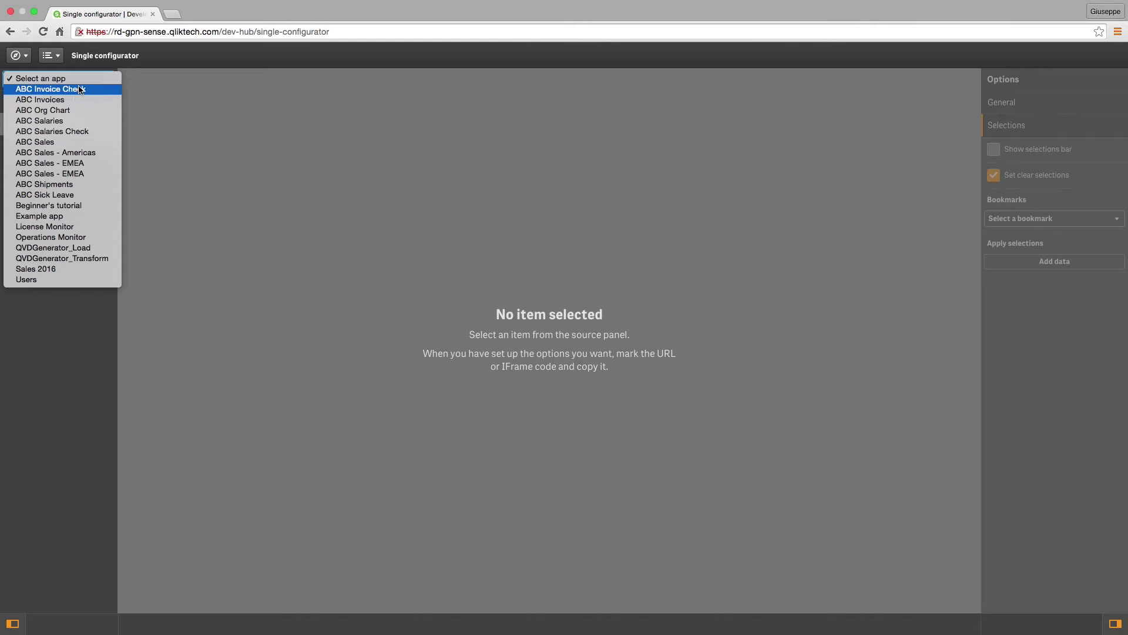
left_click(62, 142)
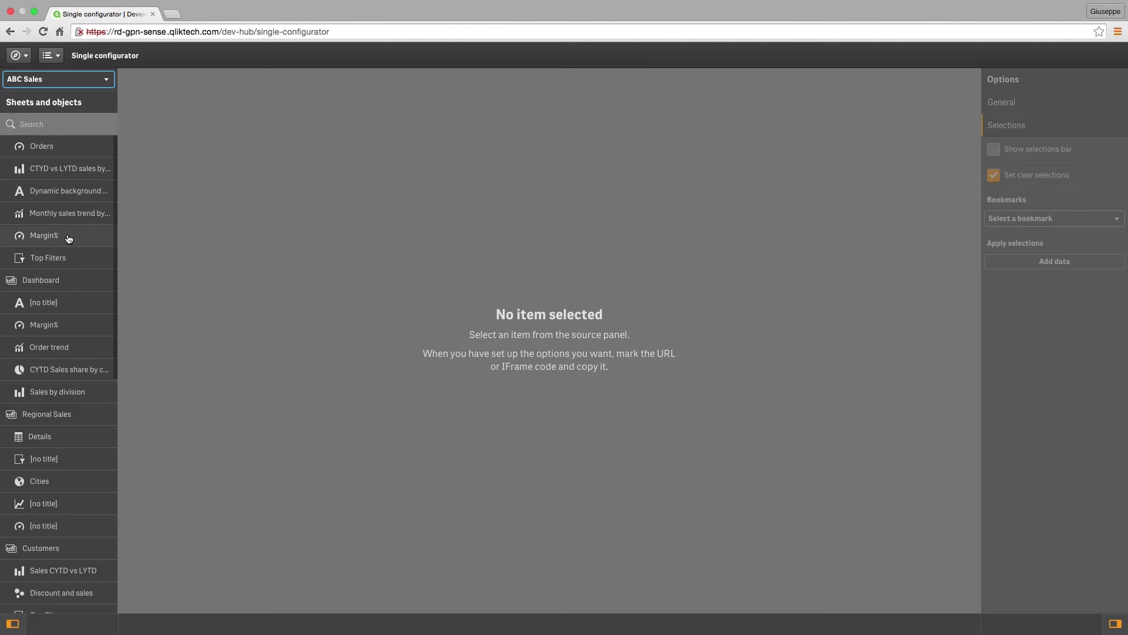
Step: Preview the Sales by division chart and turn on Show selections bar
left_click(46, 396)
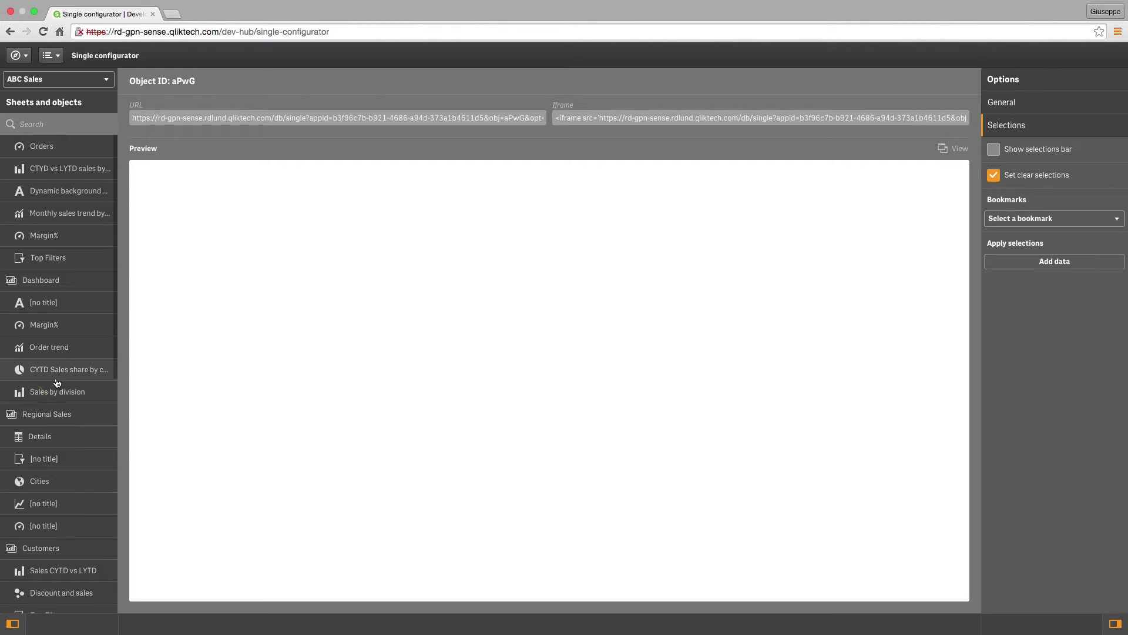
left_click_drag(119, 381, 232, 381)
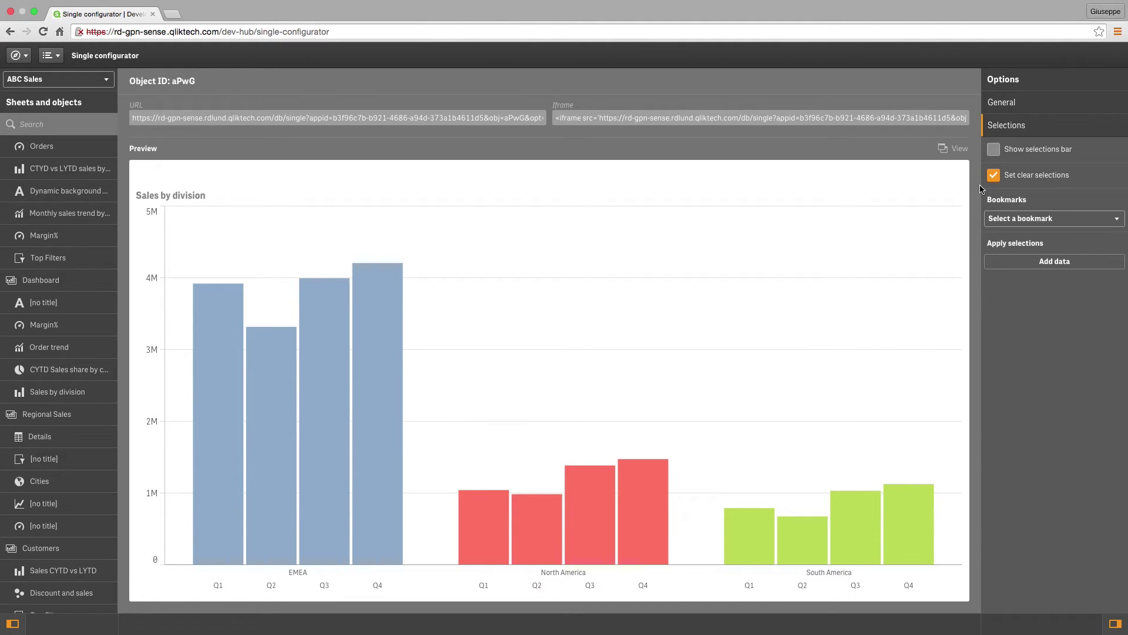
left_click(994, 150)
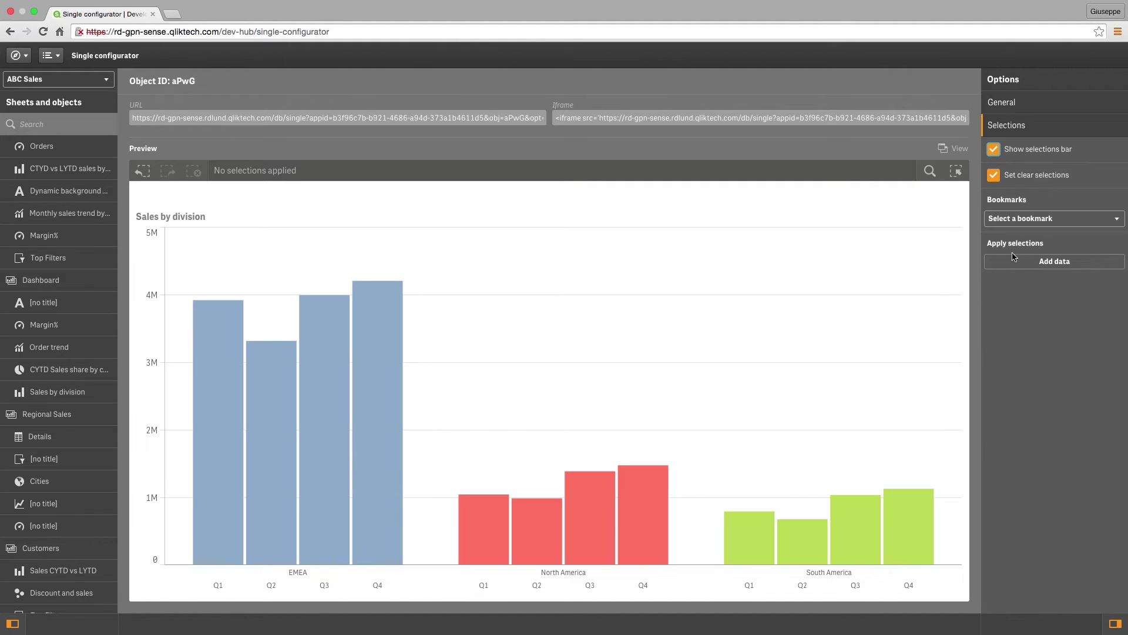
Step: Add a preset selection on the Quarter field with Q4 and Q3
left_click(1018, 262)
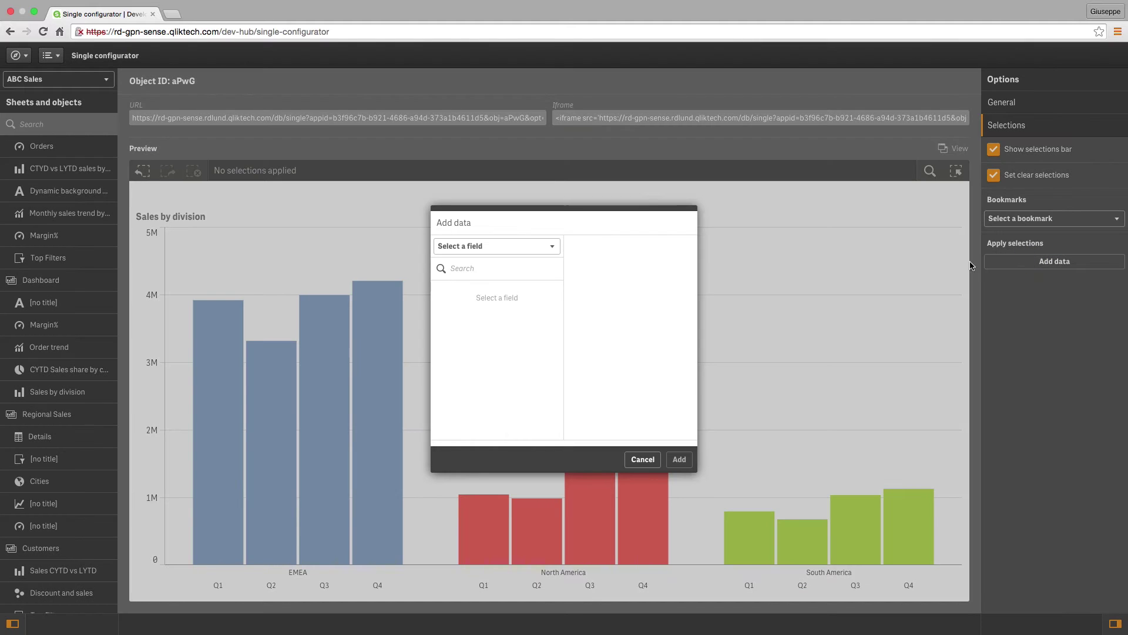
left_click(481, 246)
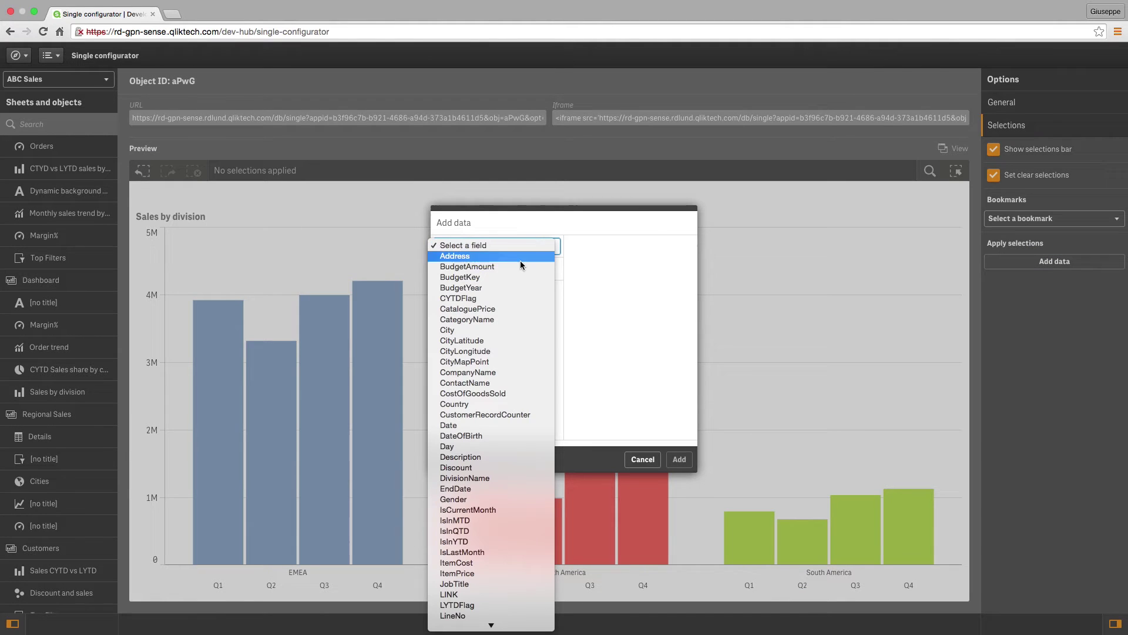
scroll(509, 353, "down", 3)
left_click(480, 499)
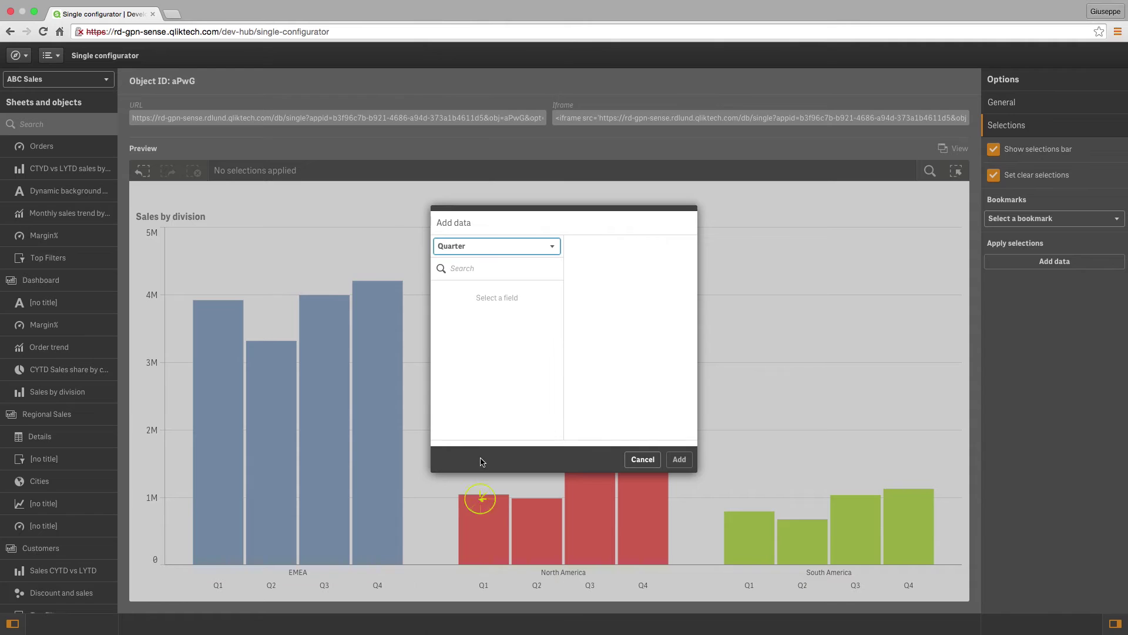
left_click(469, 358)
left_click(470, 343)
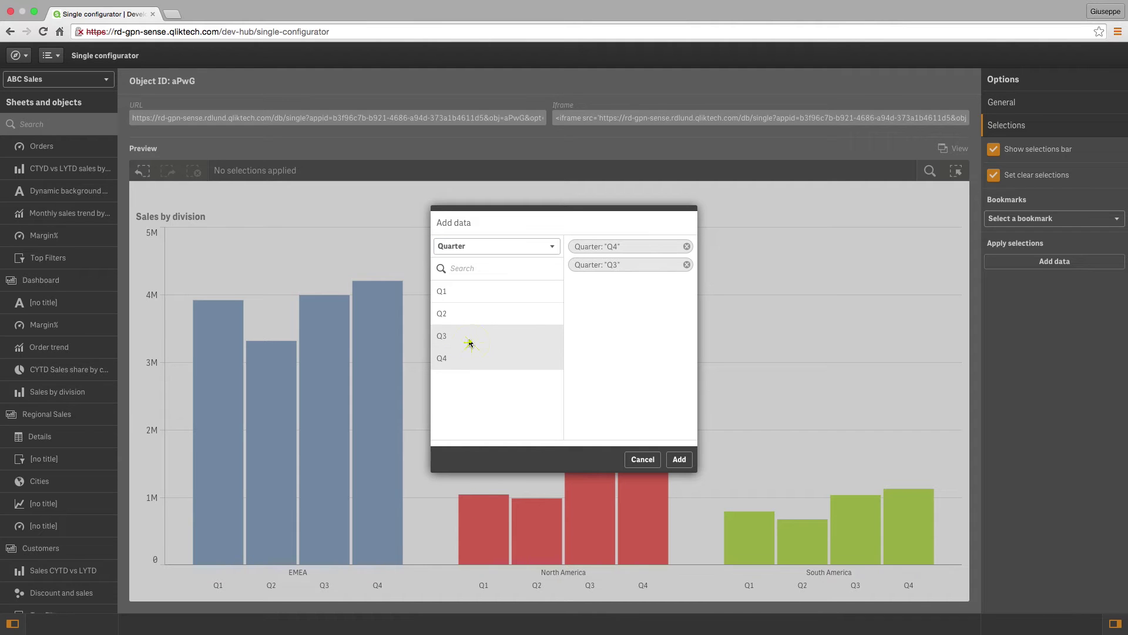
left_click(679, 459)
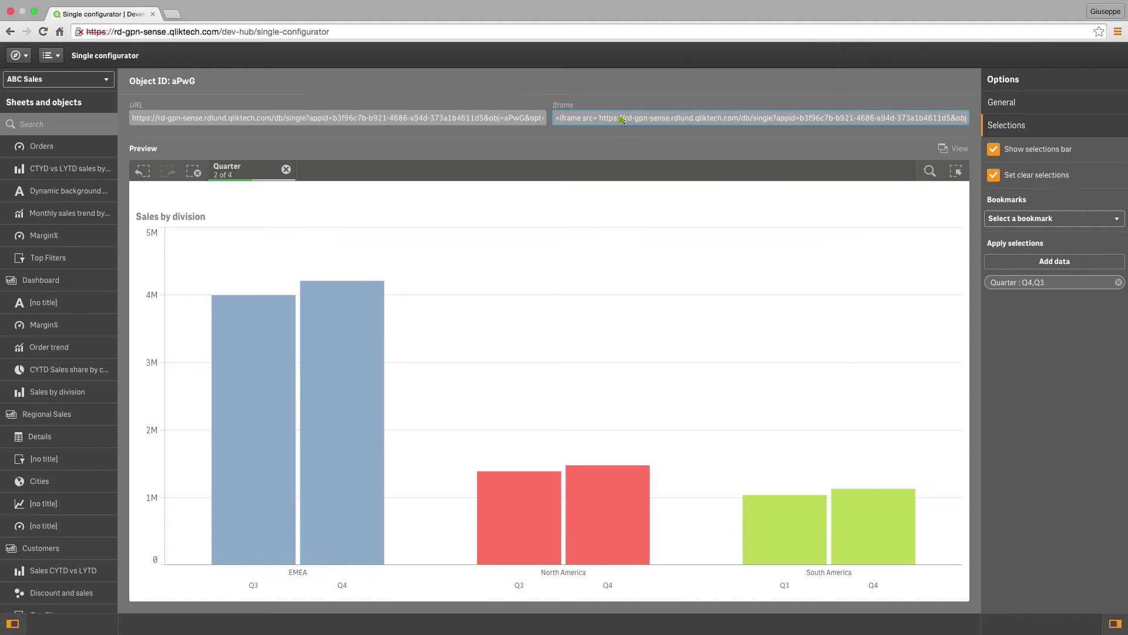
Step: Copy the Sales by division iframe embed code
left_click(589, 118)
right_click(589, 121)
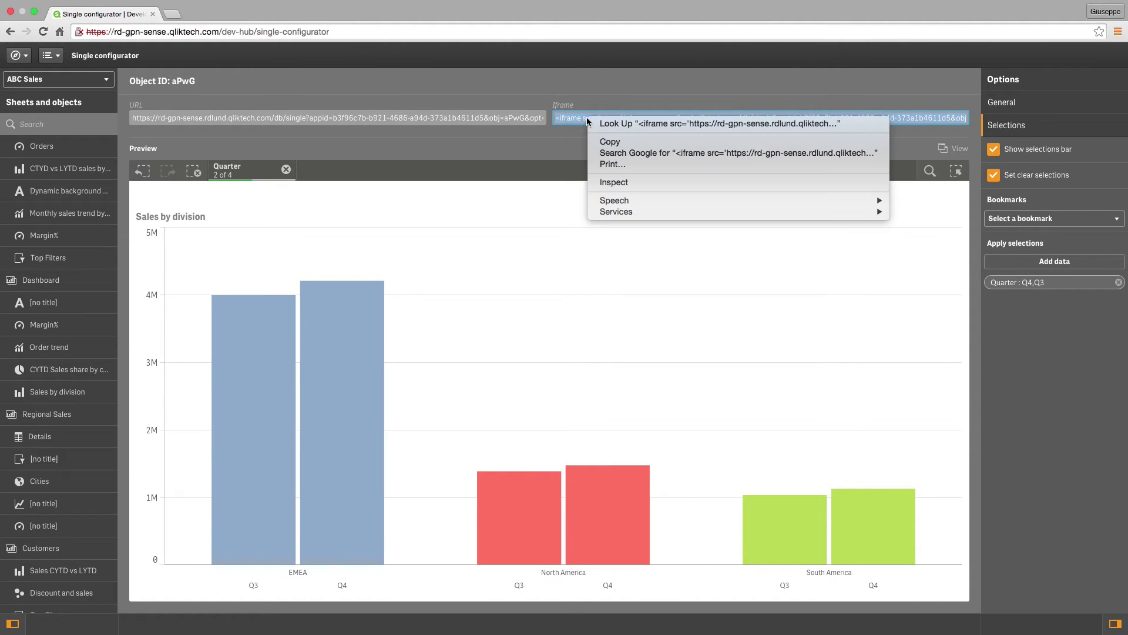
left_click(600, 144)
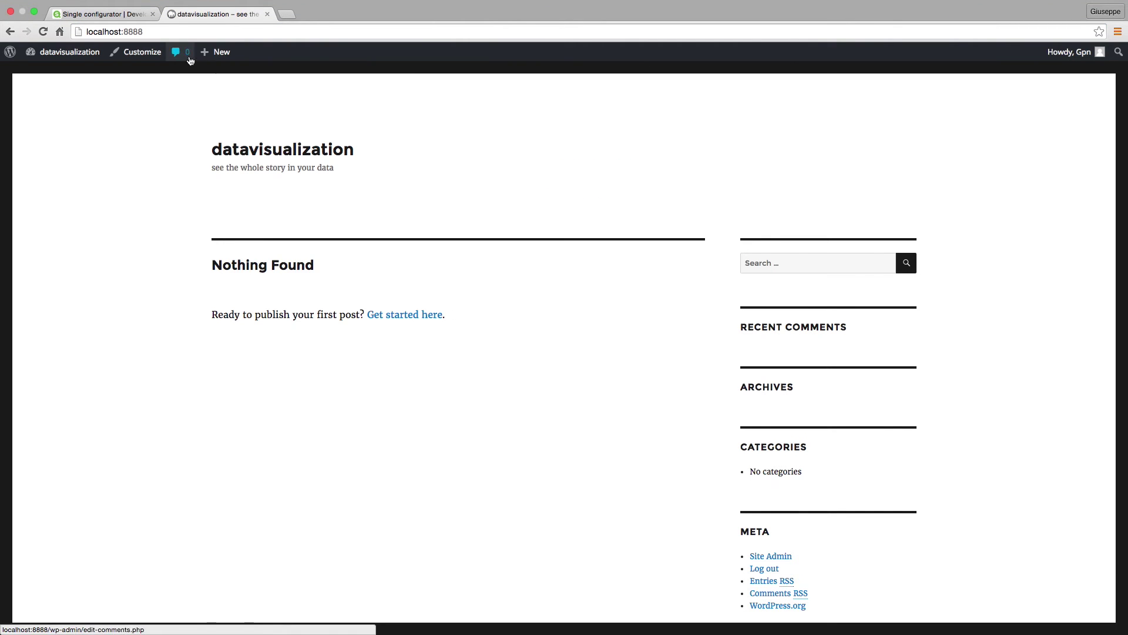
Step: Create a new page, paste the Qlik iframe code into its body, and publish it
mouse_move(217, 51)
left_click(218, 104)
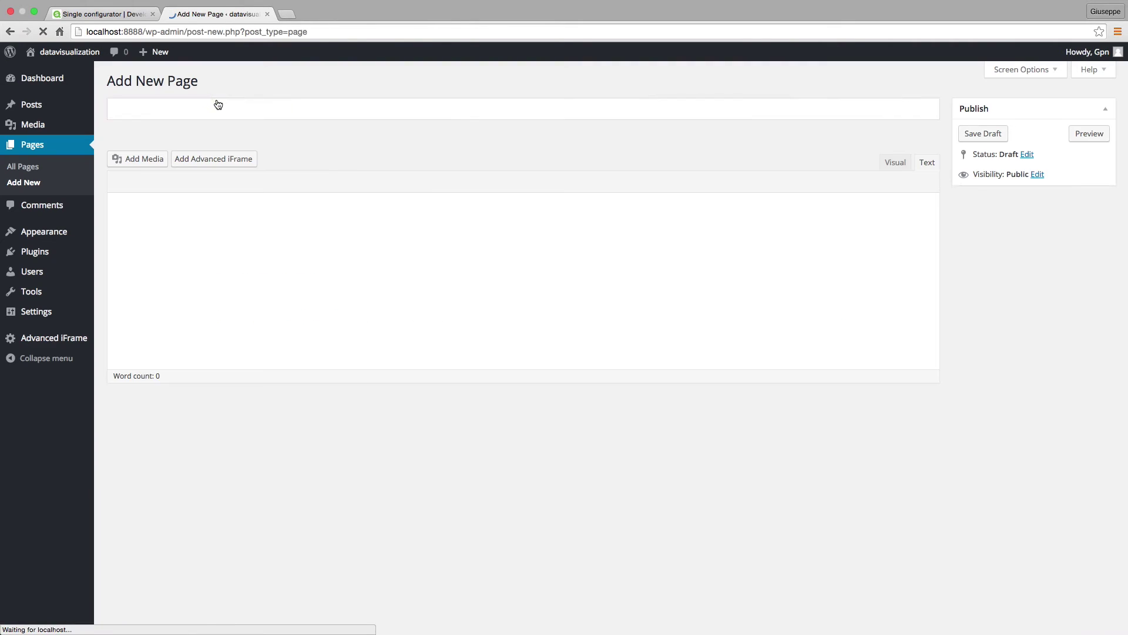
type("Sales")
left_click(219, 194)
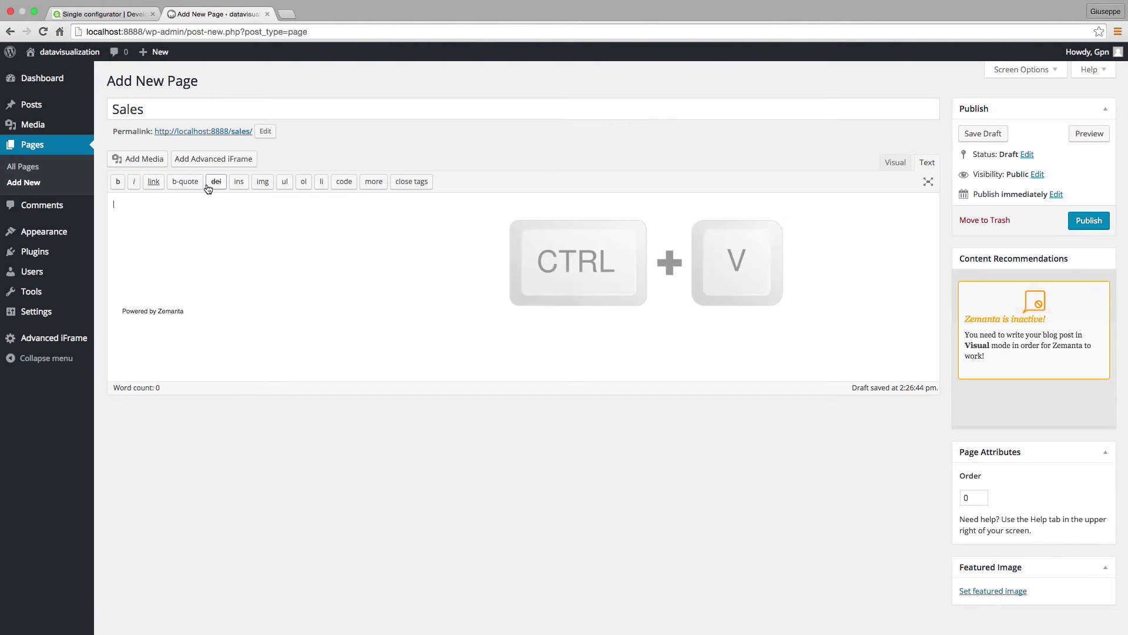
key("ctrl+v")
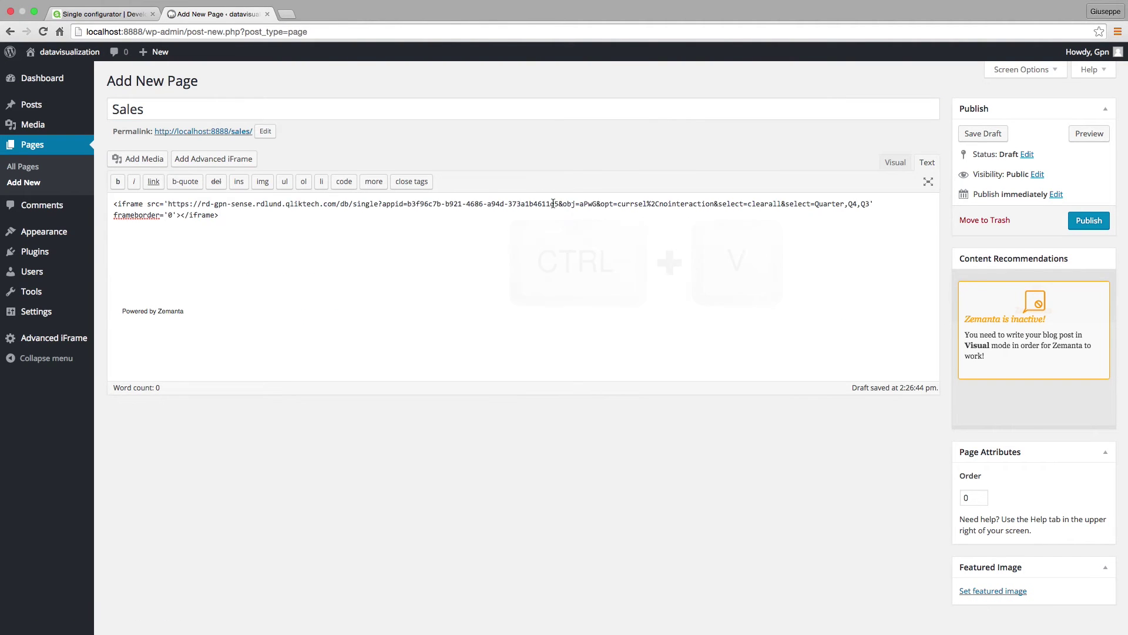
left_click(886, 167)
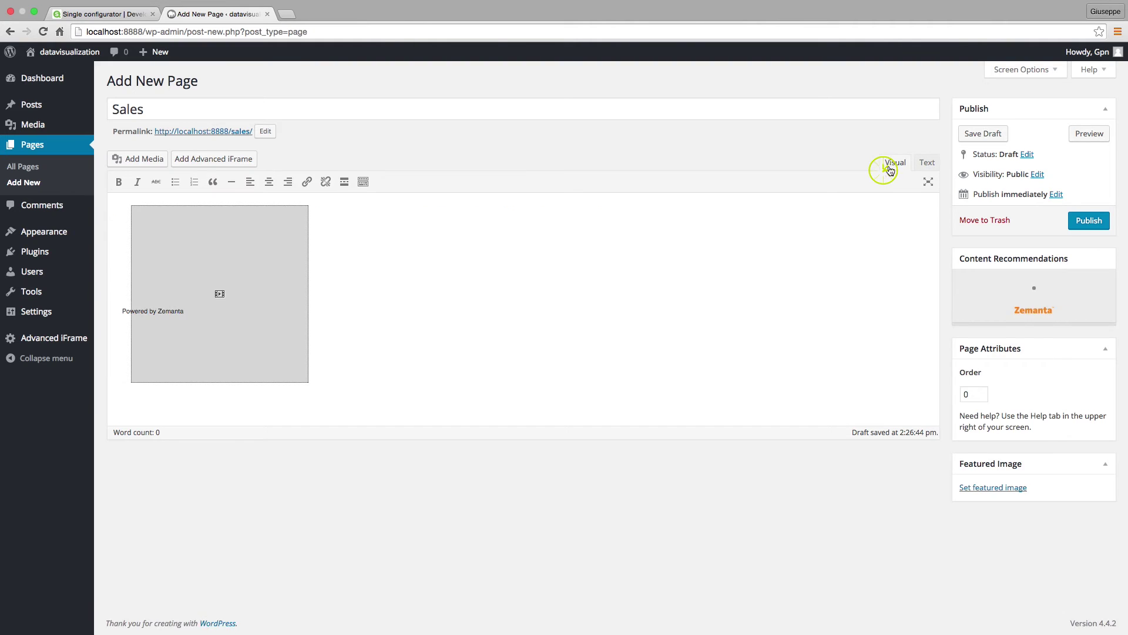
left_click(1088, 220)
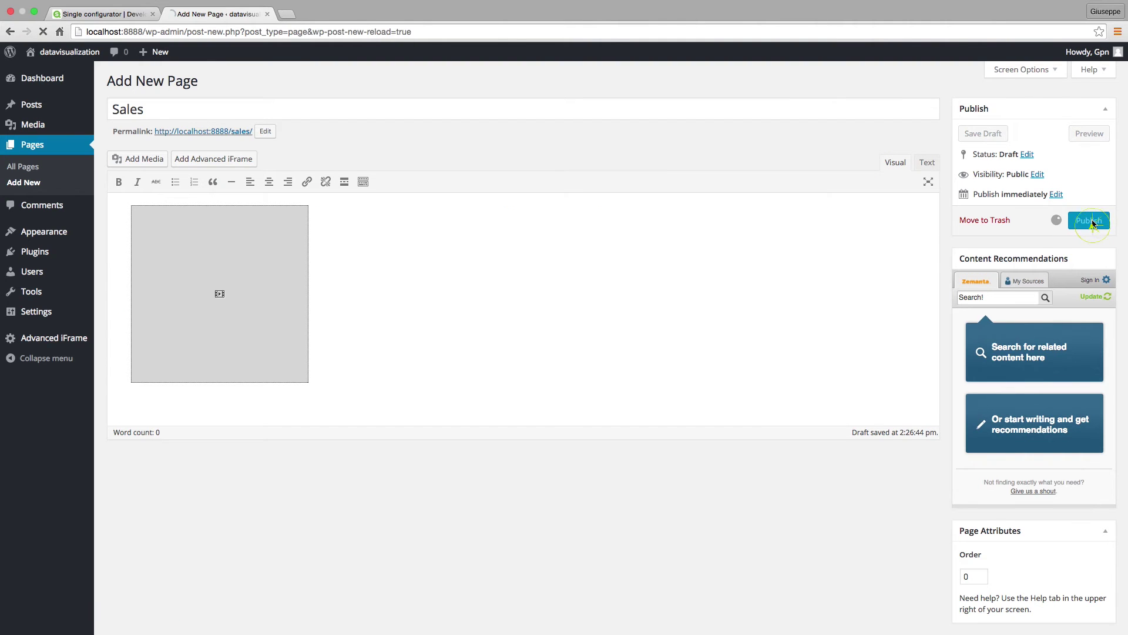
Step: Resize the iframe from 300×150 to 800×600 and open the live Sales page
left_click(924, 165)
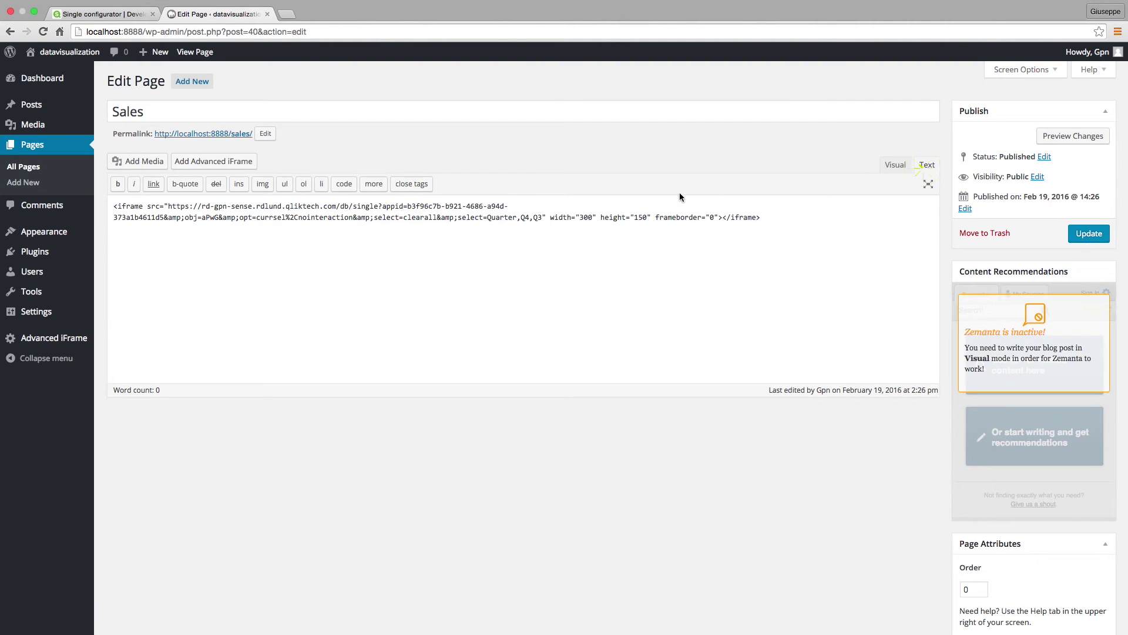
double_click(584, 217)
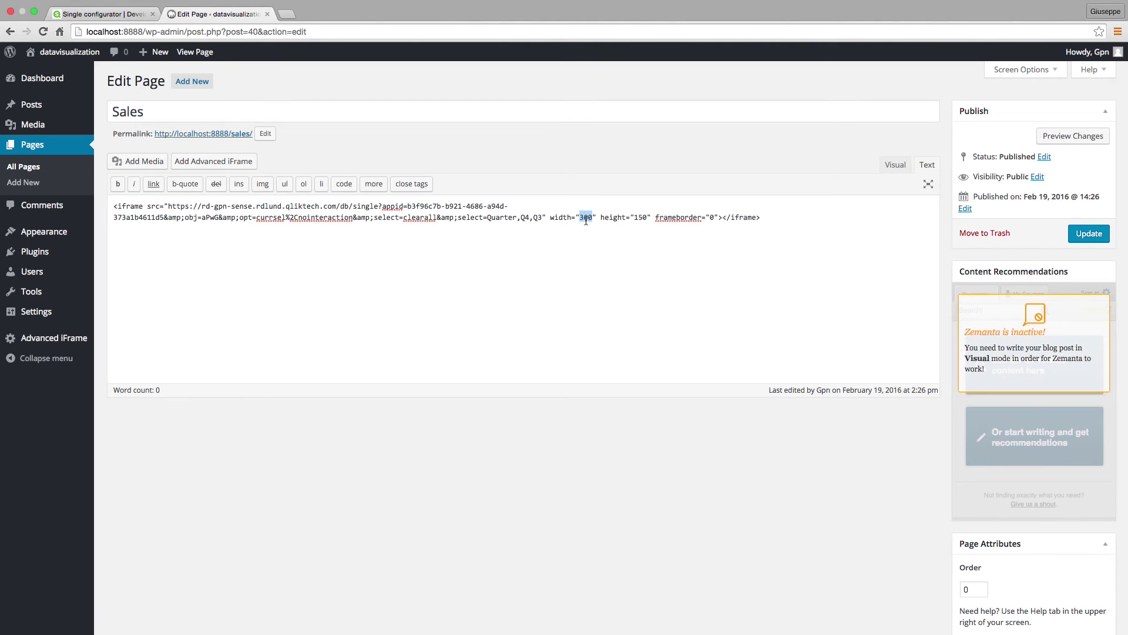
type("800")
double_click(640, 217)
left_click(1088, 233)
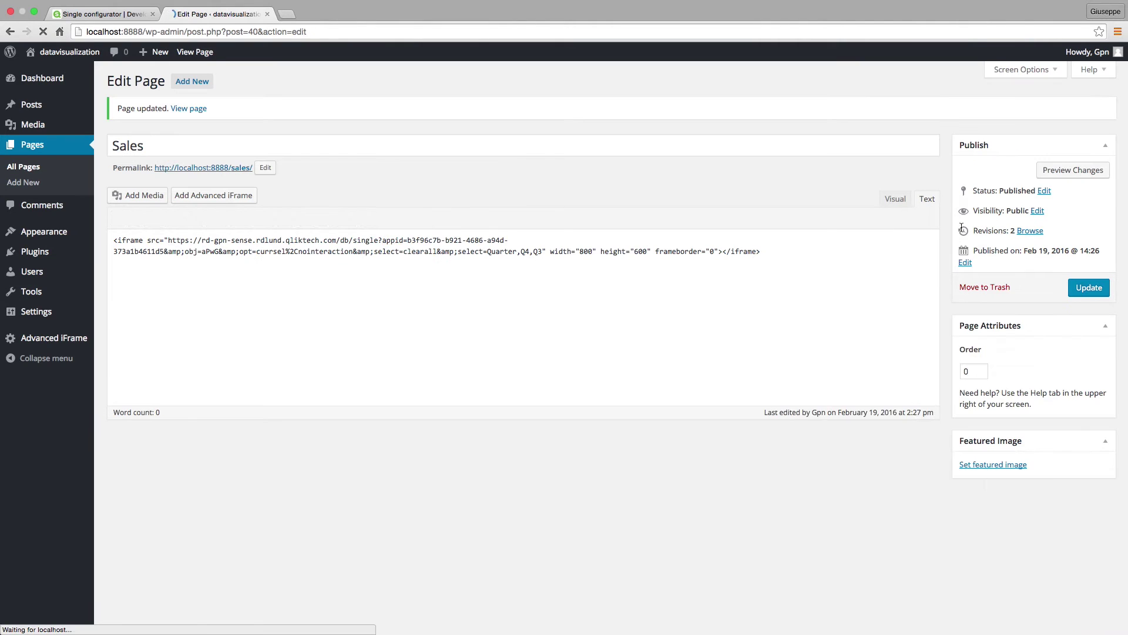
left_click(237, 168)
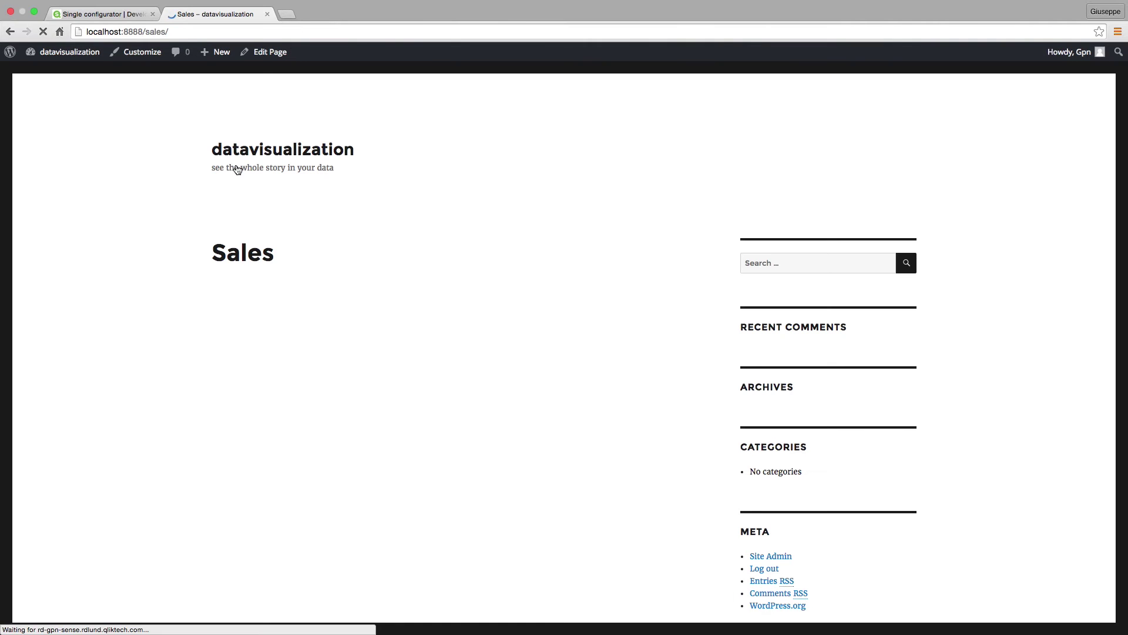
scroll(554, 259, "down", 3)
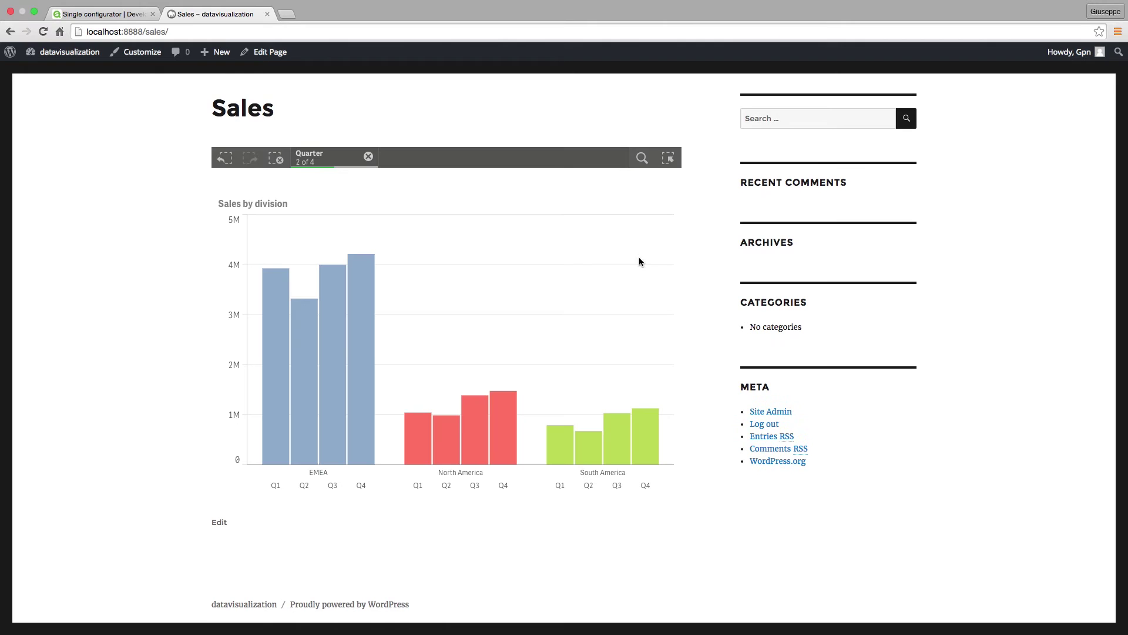
Step: Add Q1 and Q2 to the embedded chart's Quarter selection
left_click(309, 163)
left_click(304, 278)
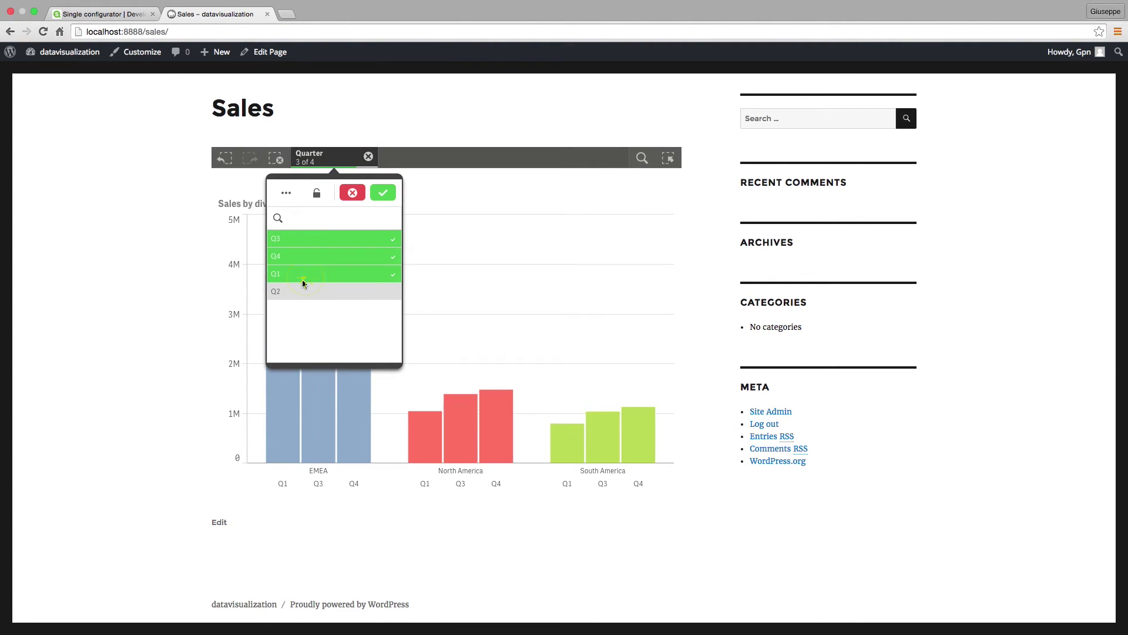
left_click(447, 296)
scroll(604, 254, "down", 1)
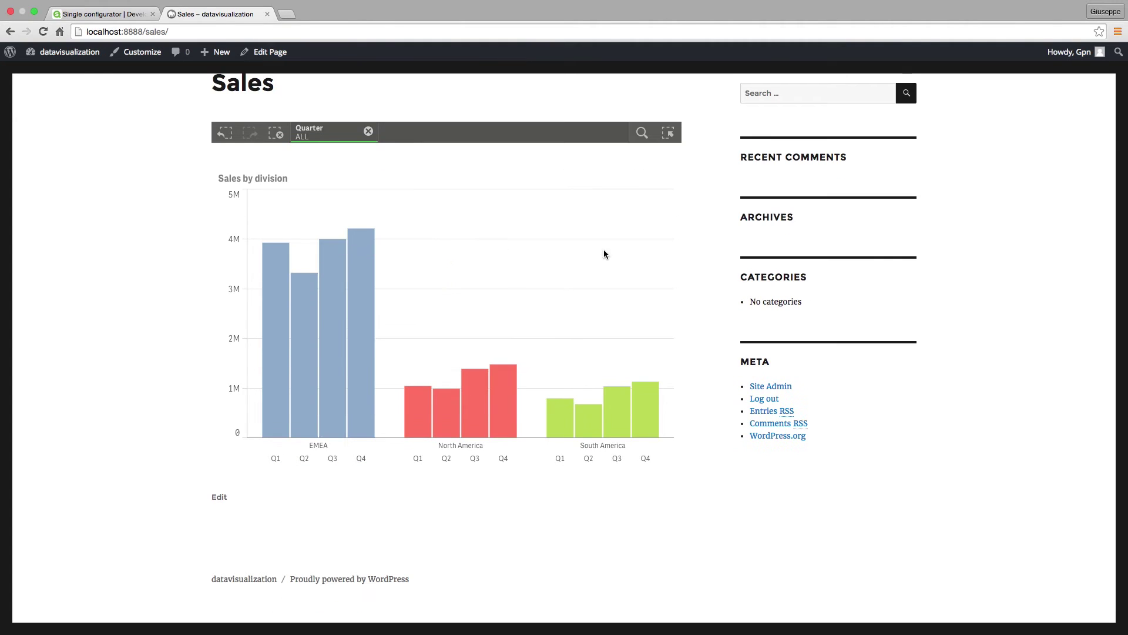
Step: Filter the embedded chart to Baby Clothes and to products Aino Shoes through Duck Shirt
left_click(643, 134)
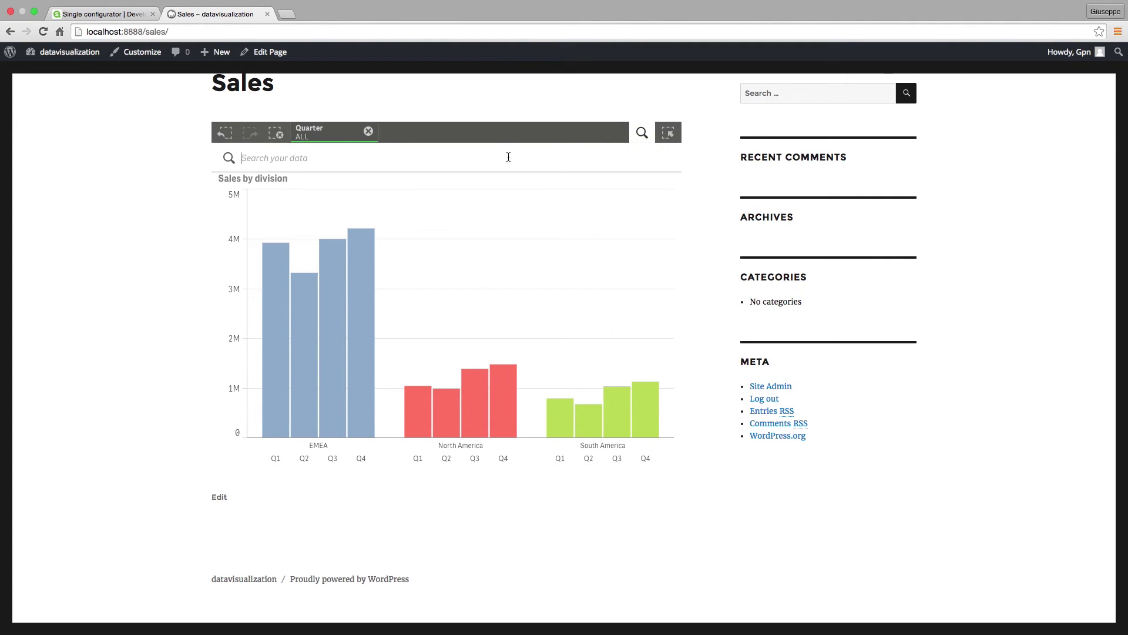
type("baby")
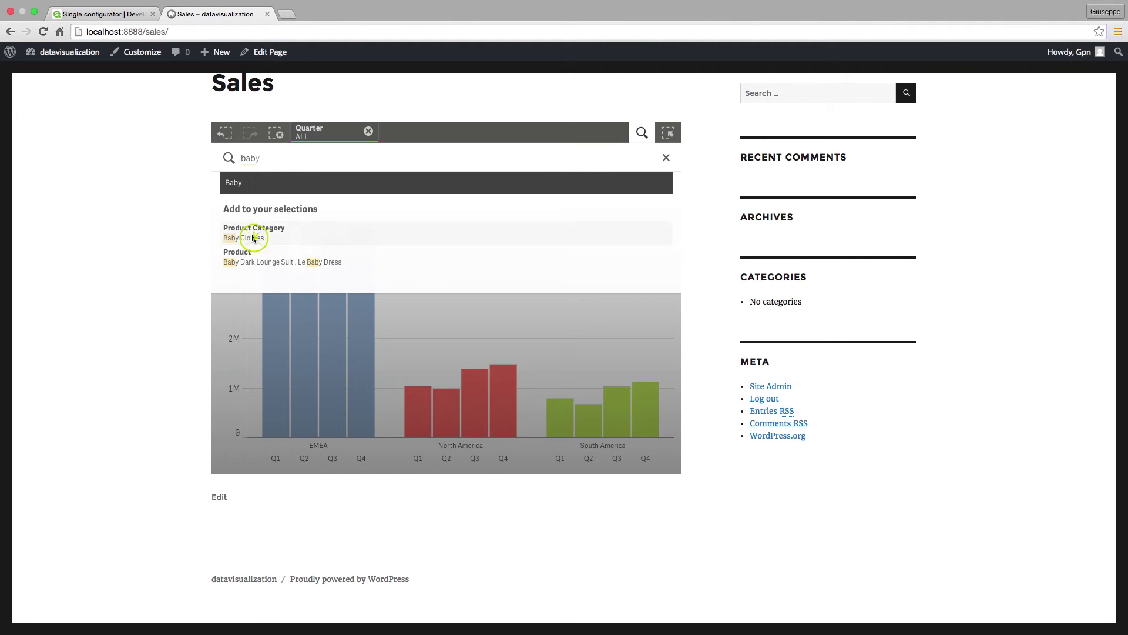
left_click(251, 238)
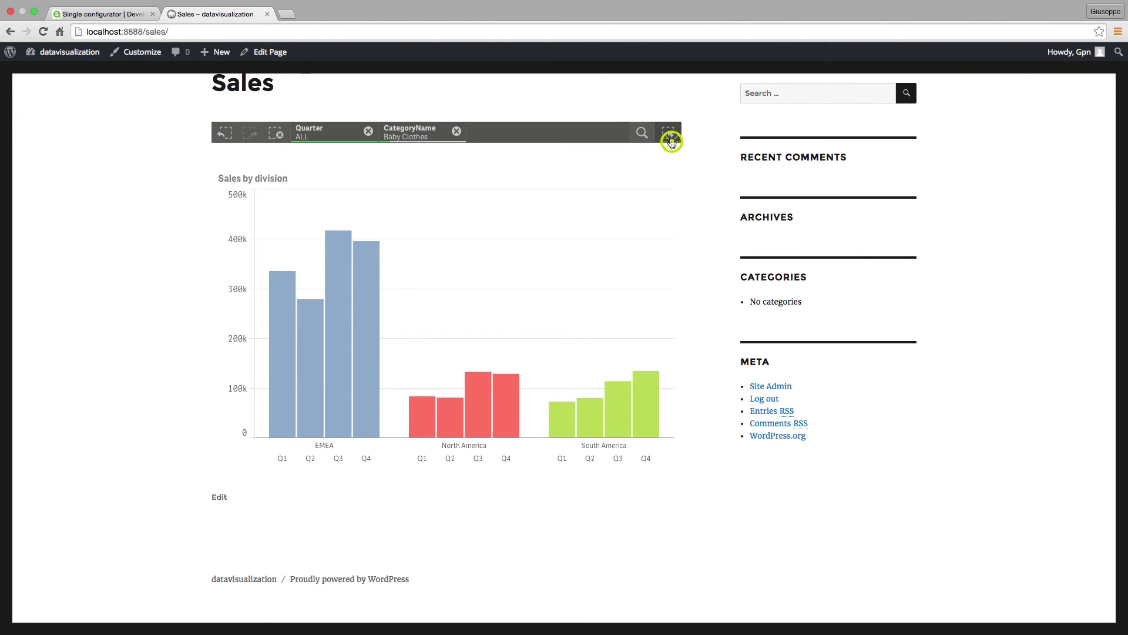
left_click(668, 134)
scroll(625, 347, "right", 5)
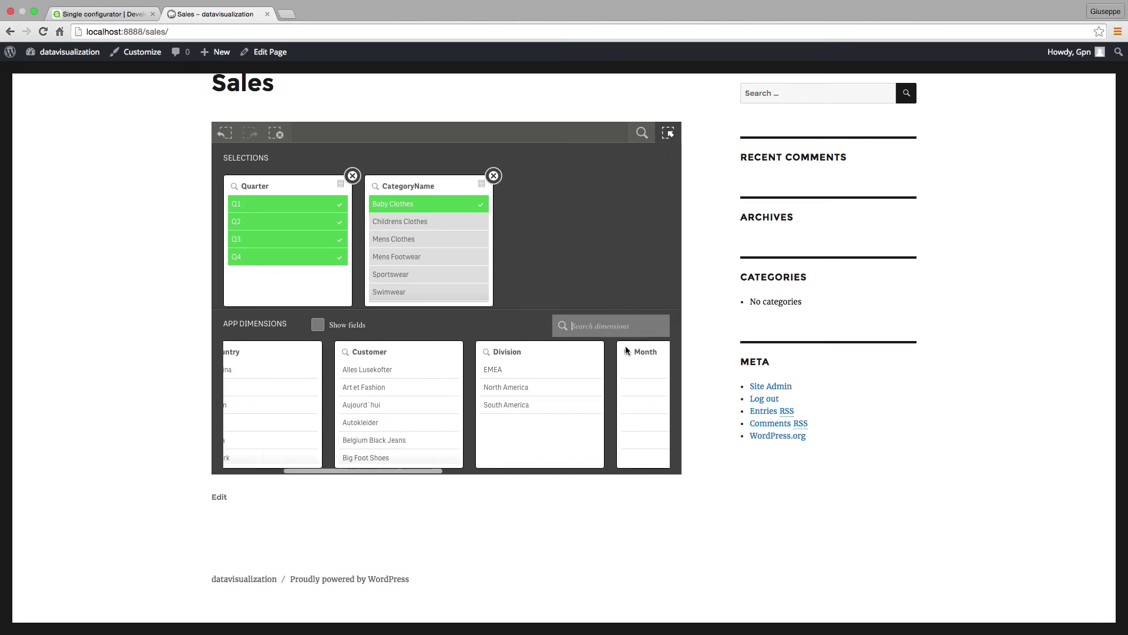
scroll(411, 373, "right", 3)
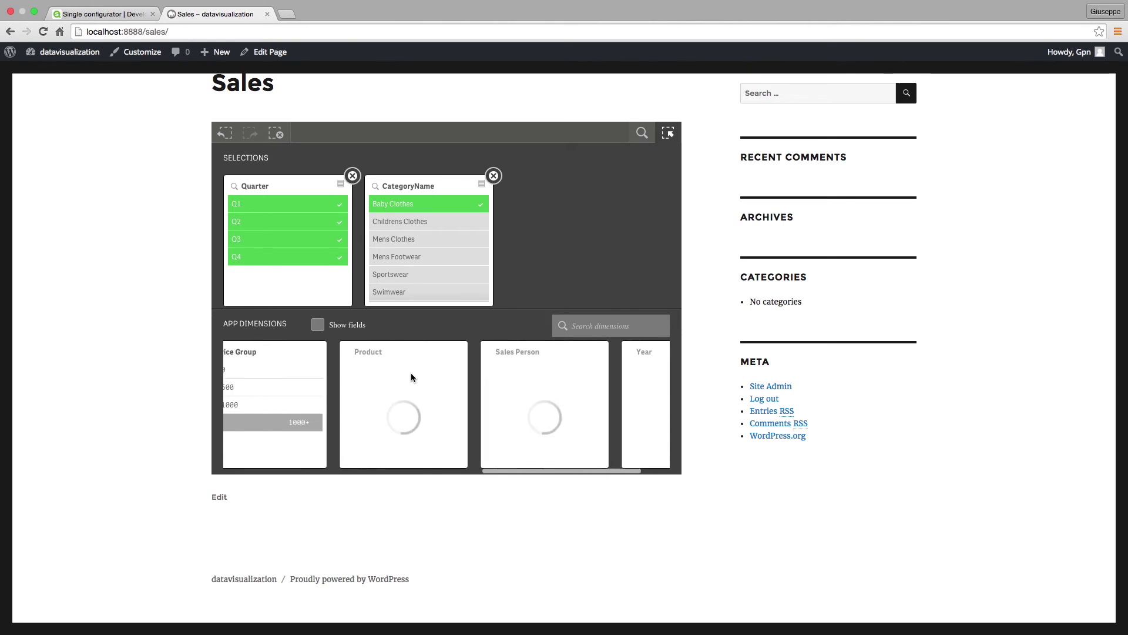
left_click_drag(373, 378, 372, 419)
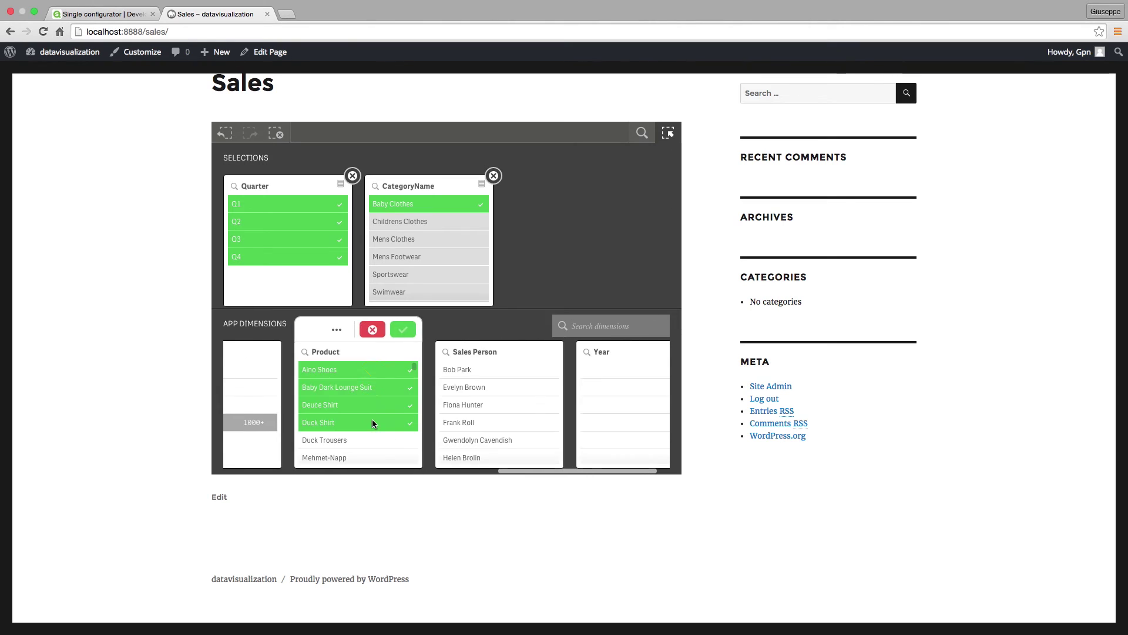
left_click(402, 327)
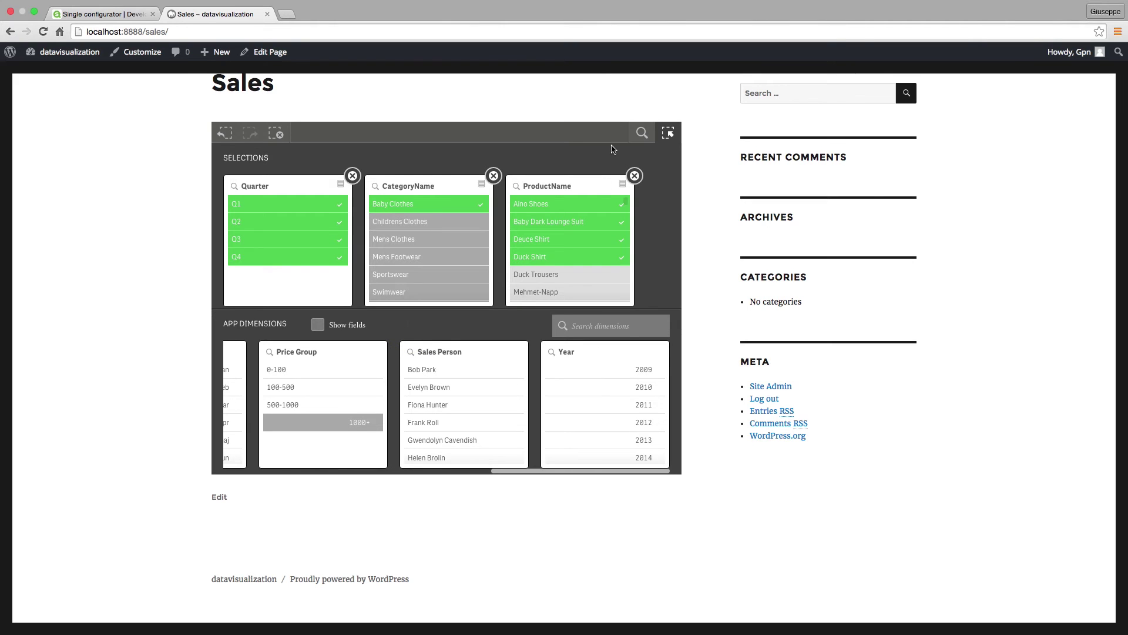
left_click(643, 133)
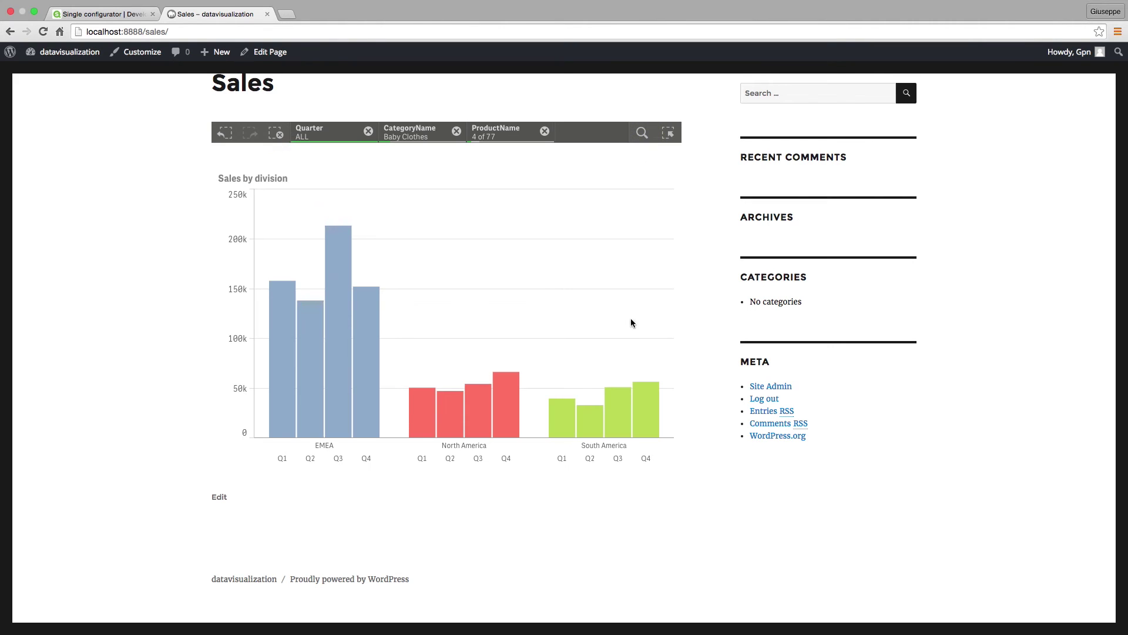
Step: Select the Regional Sales sheet in the configurator and copy its iframe code
left_click(77, 14)
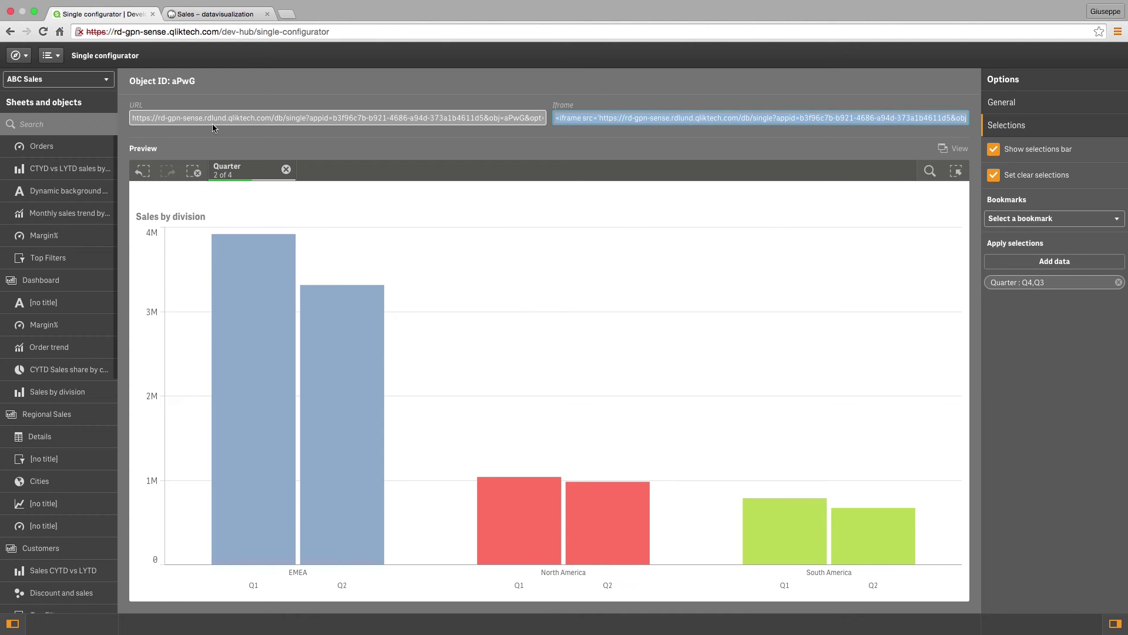
scroll(53, 495, "down", 1)
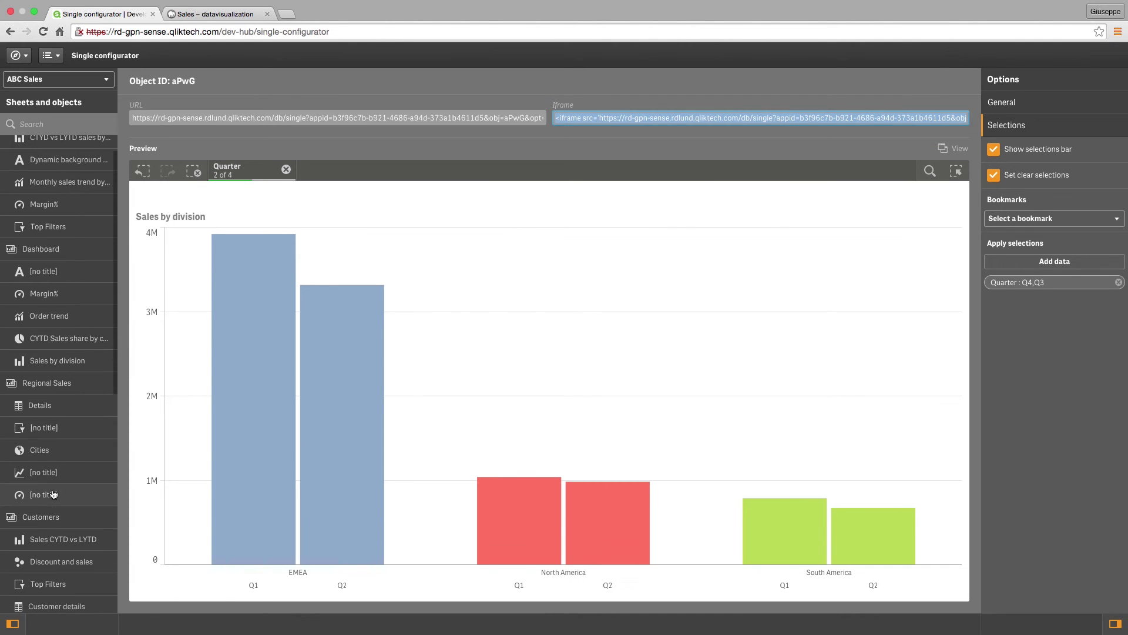
left_click(47, 385)
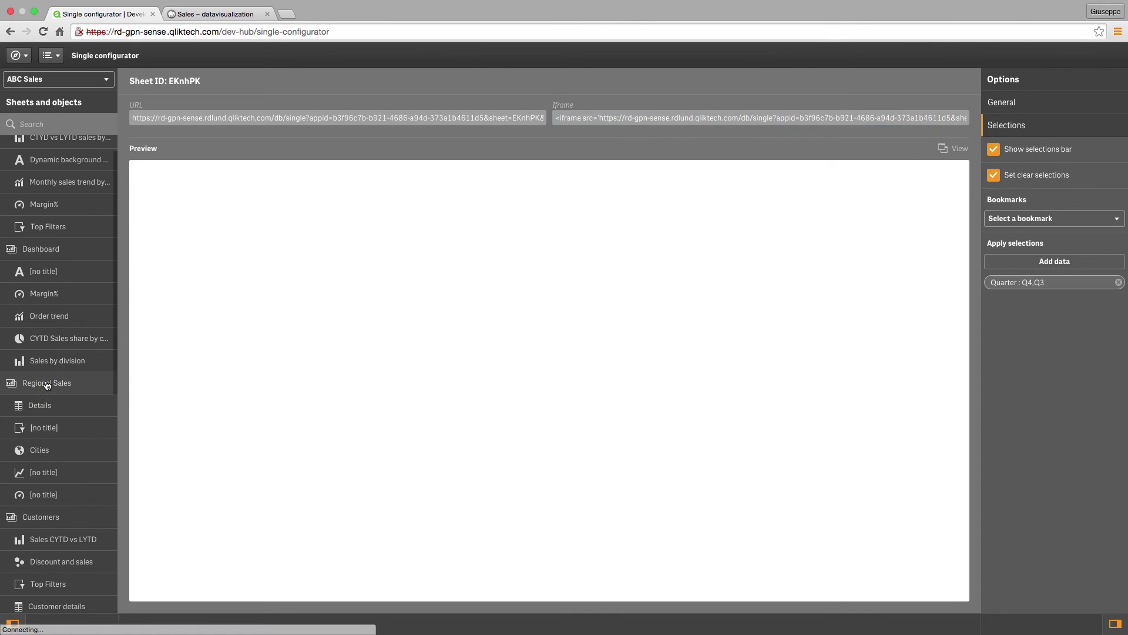
left_click(586, 119)
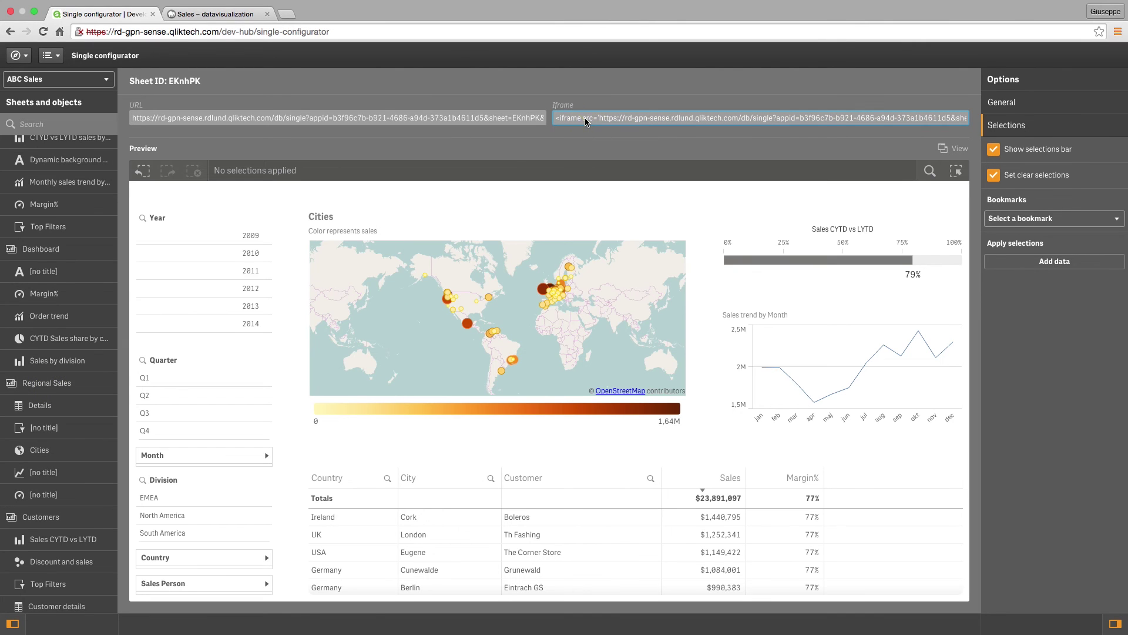
key("ctrl+c")
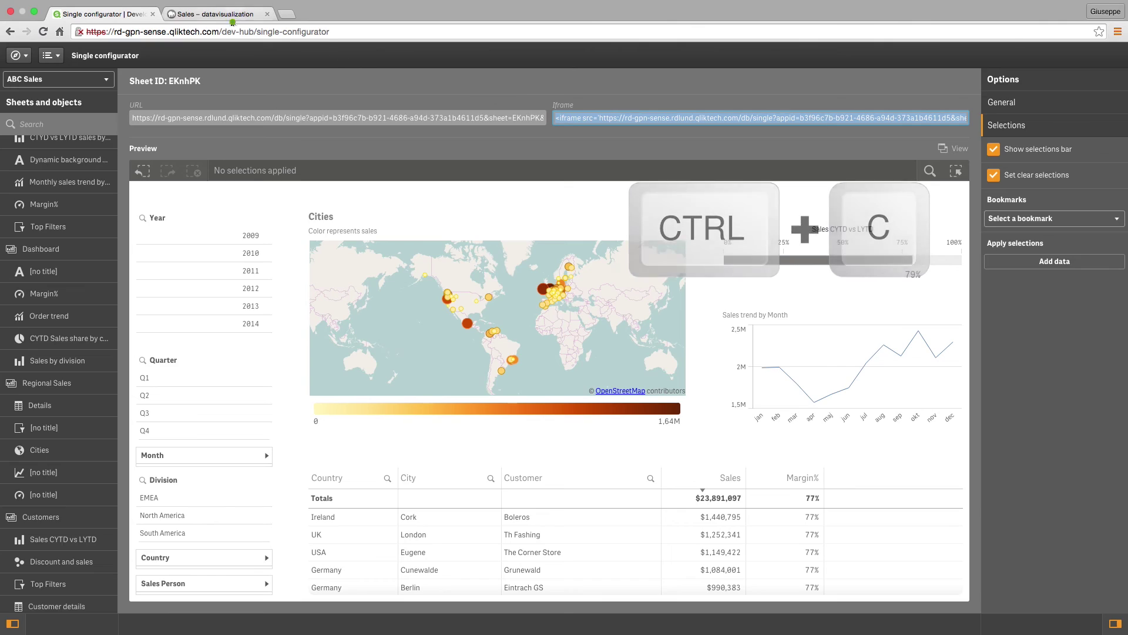
left_click(213, 14)
Step: Create a page with the pasted sheet iframe, change its height from 150 to 1080, and update
mouse_move(156, 51)
left_click(207, 103)
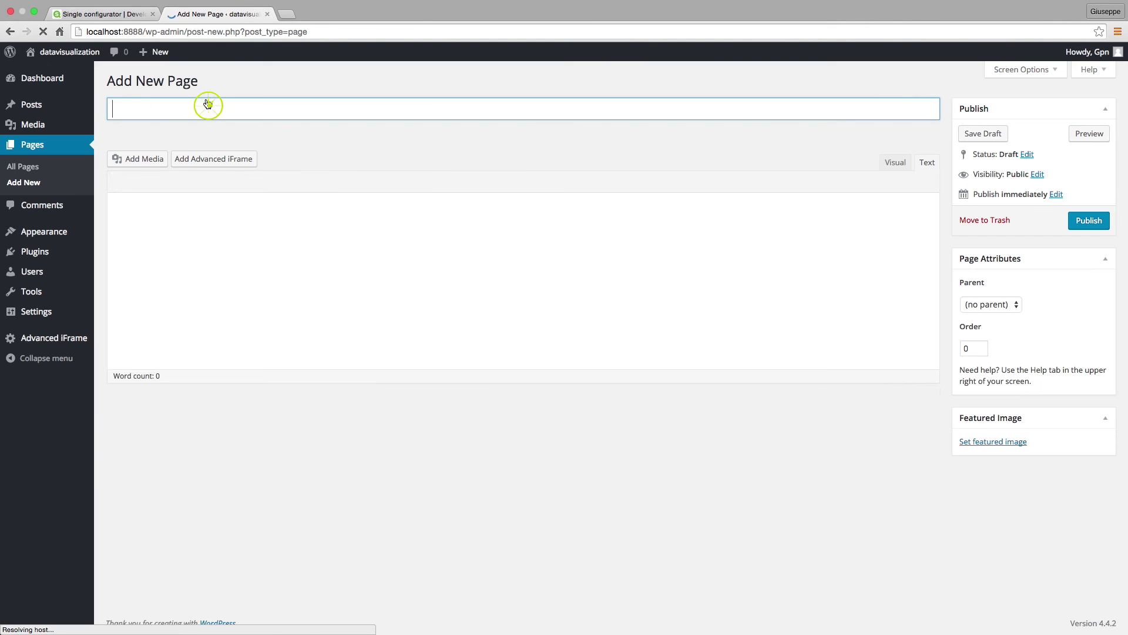
type("Regional s")
key("ctrl+v")
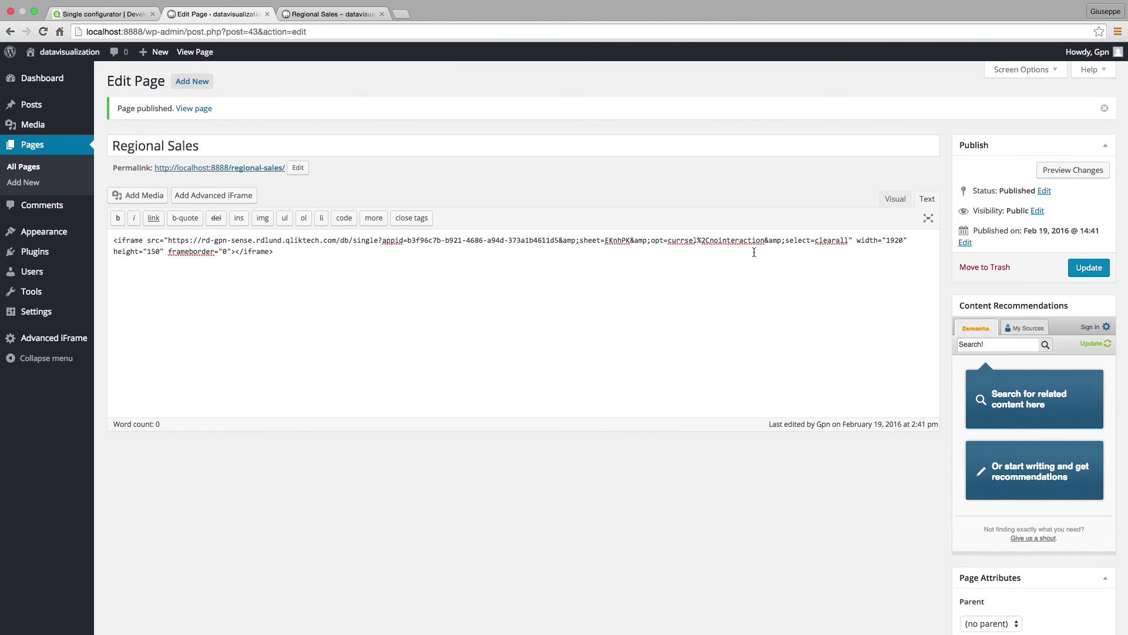
left_click_drag(161, 252, 149, 253)
type("1080")
left_click(1091, 268)
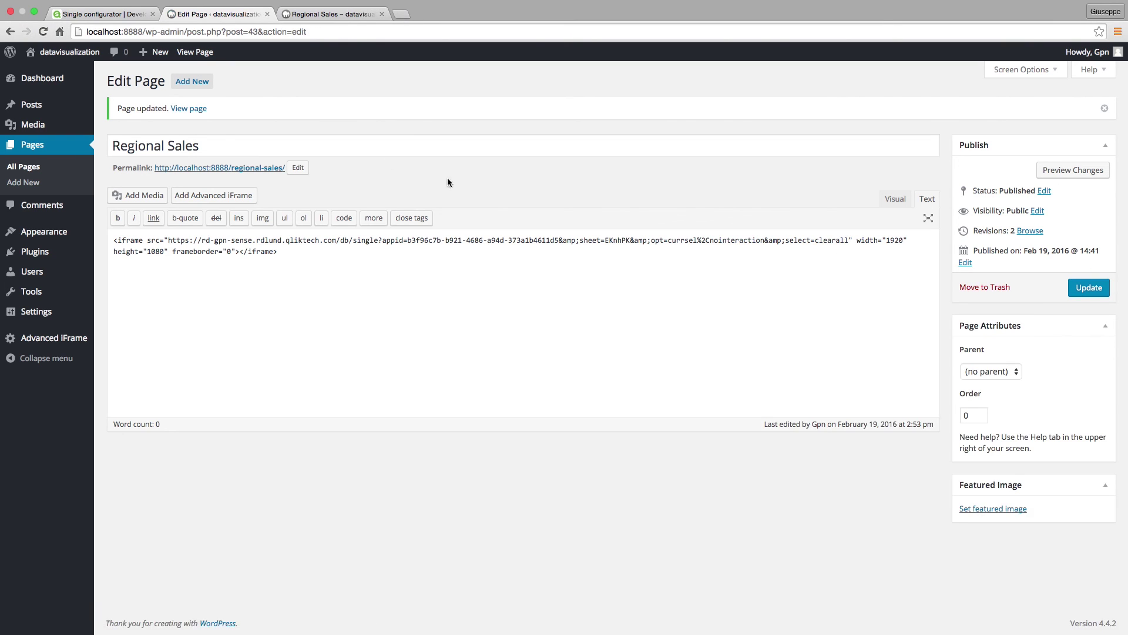
Step: Open the published Regional Sales page to see the embedded Qlik sheet load
left_click(192, 109)
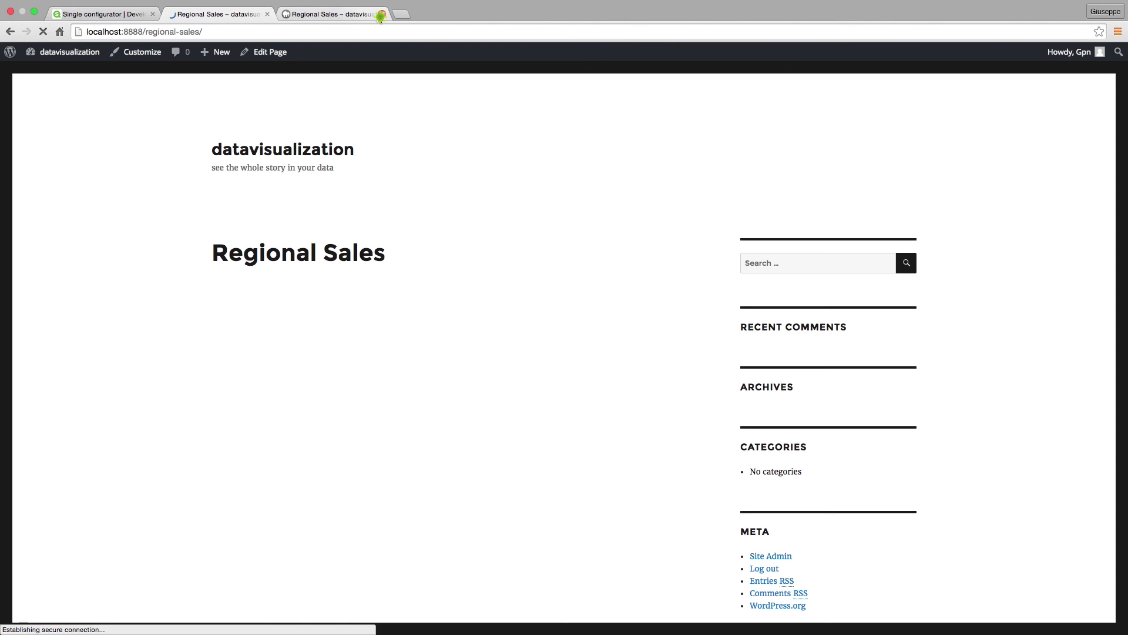
left_click(381, 14)
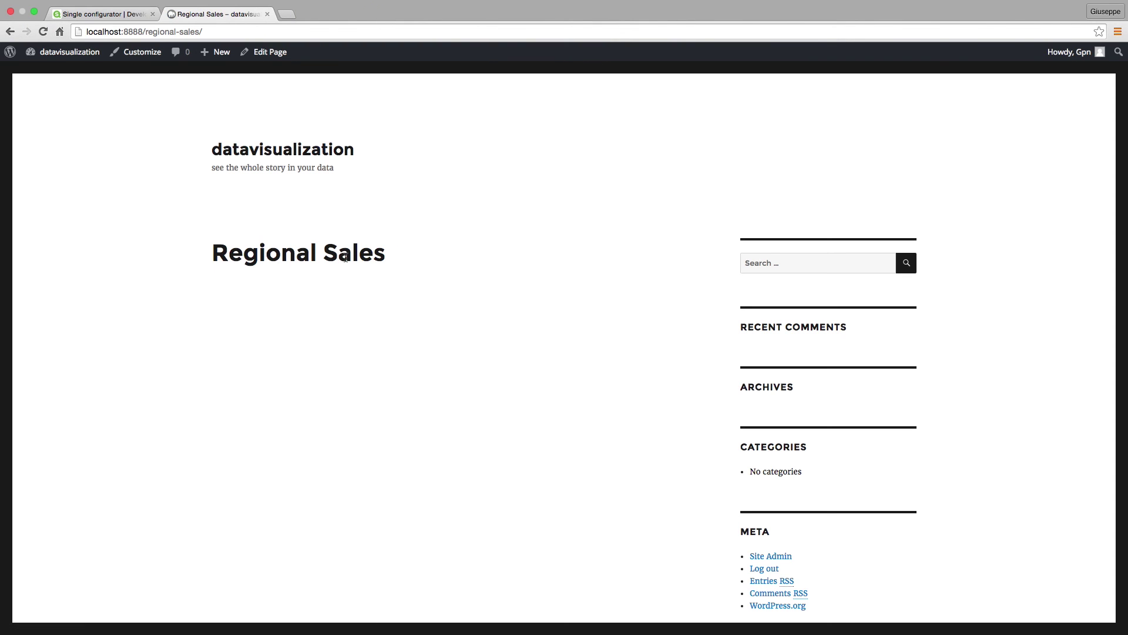
scroll(666, 370, "down", 2)
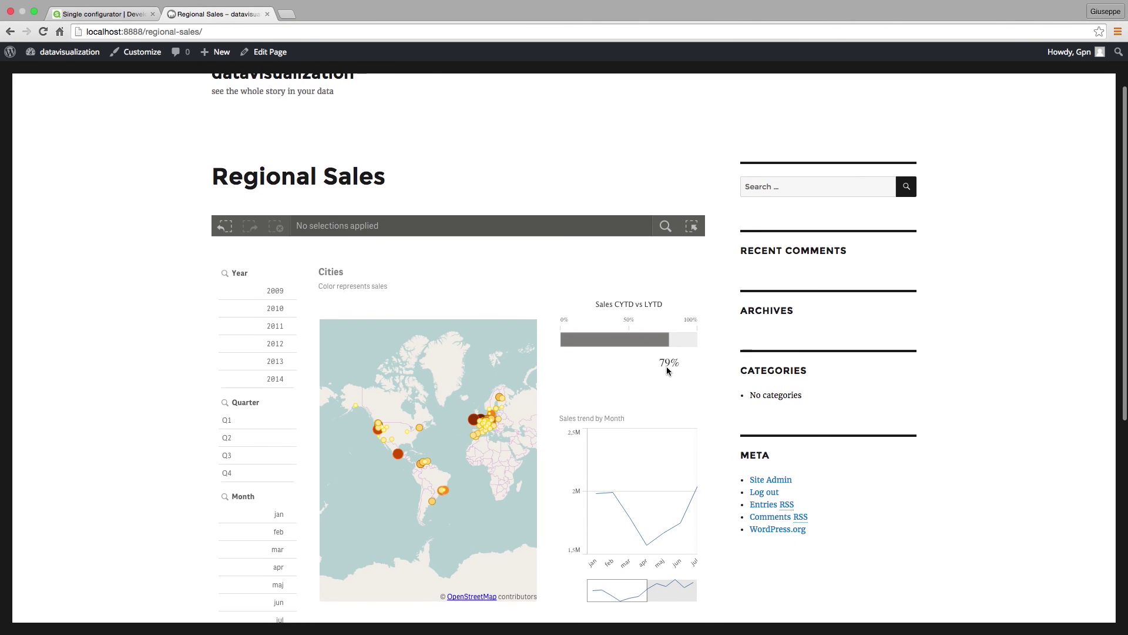
scroll(667, 370, "down", 2)
scroll(667, 370, "down", 1)
scroll(667, 370, "down", 2)
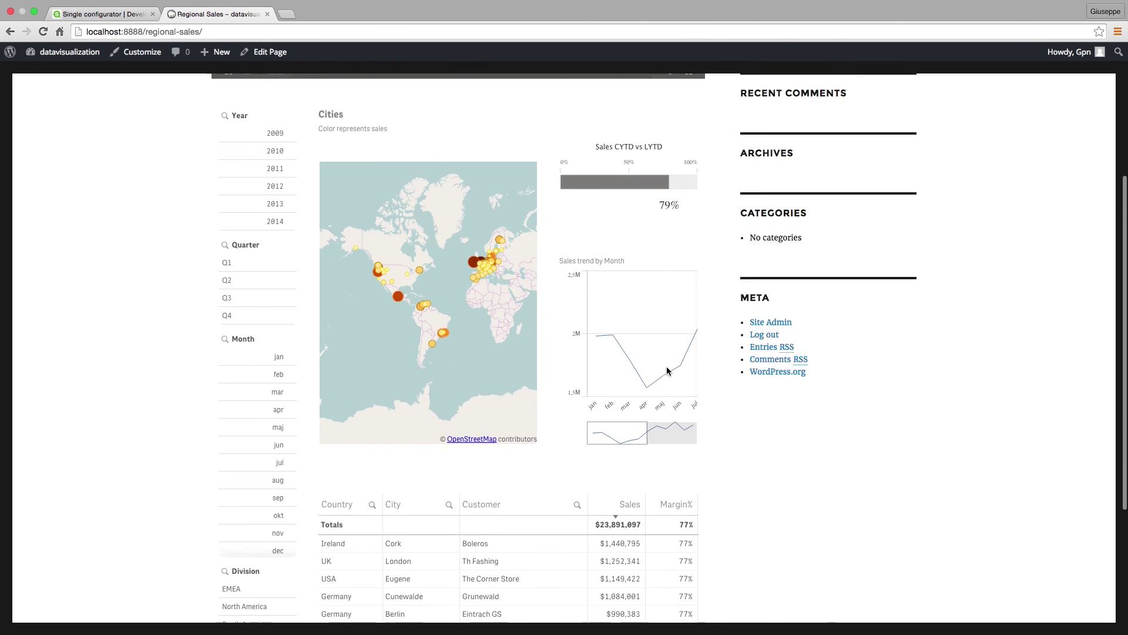